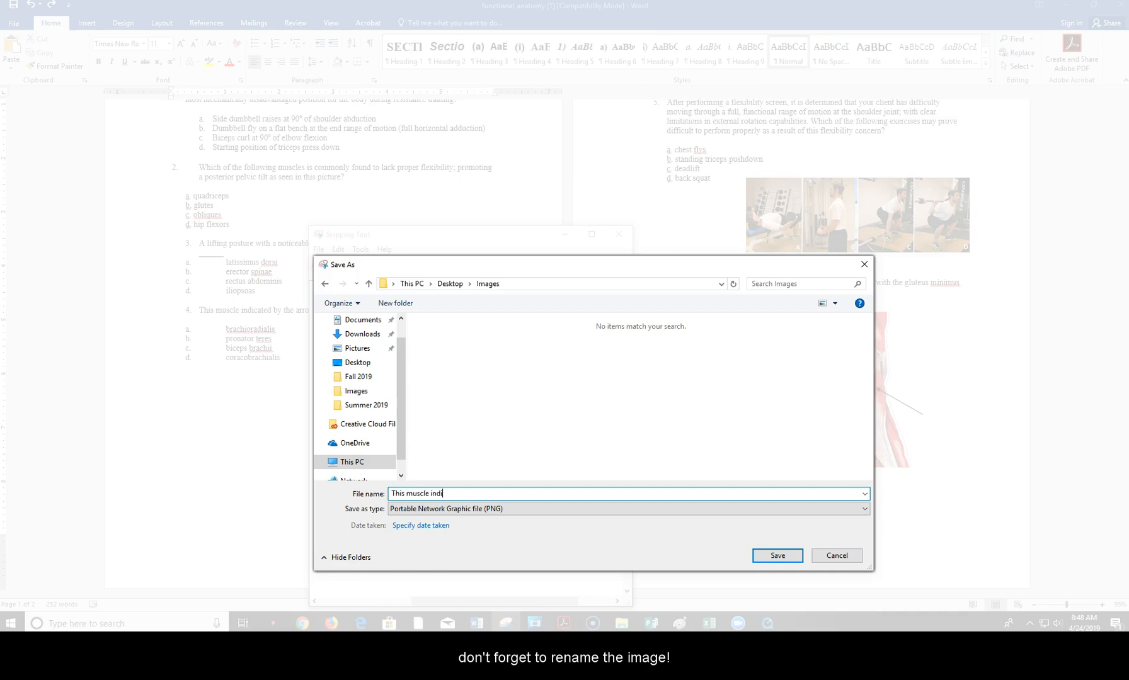
# Step: Save the captured arm muscle image as a PNG named "This muscle indicated by the arrow" in the Images folder and close the snip
pyautogui.write('y the arrow')
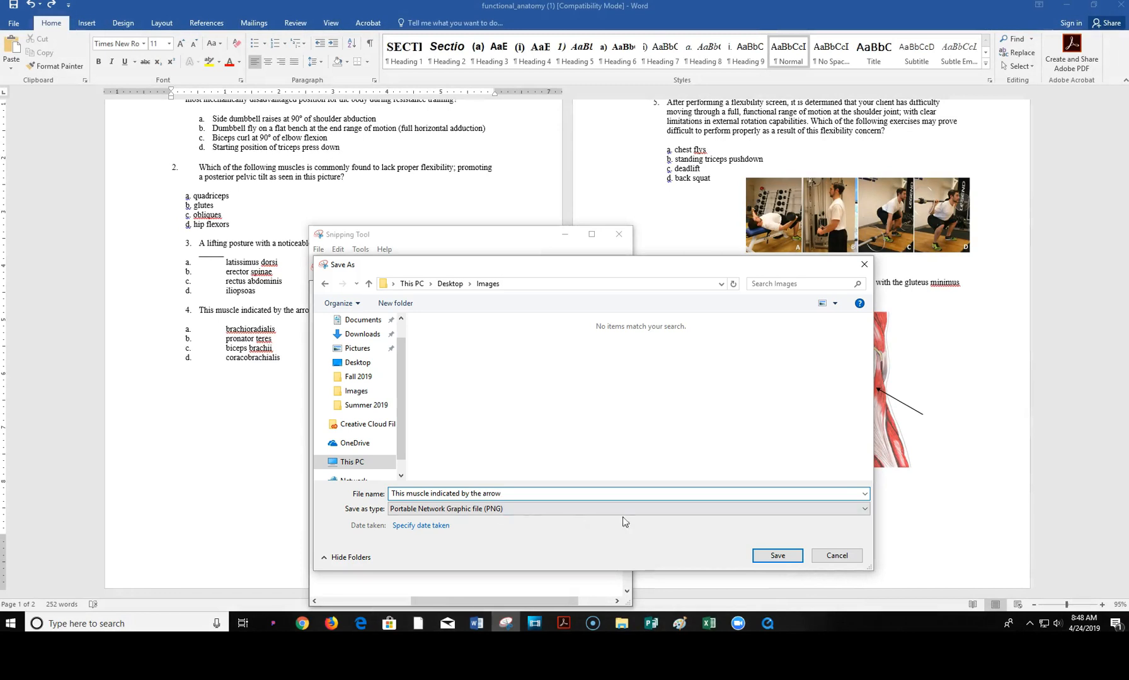
pyautogui.click(777, 555)
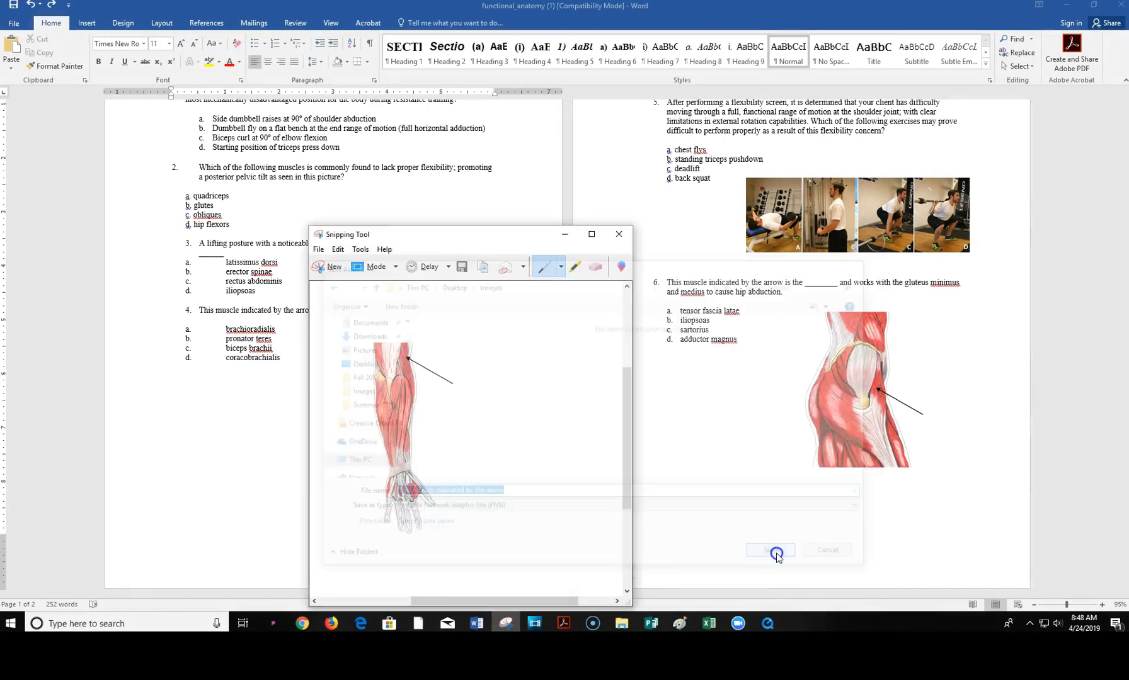
pyautogui.click(619, 232)
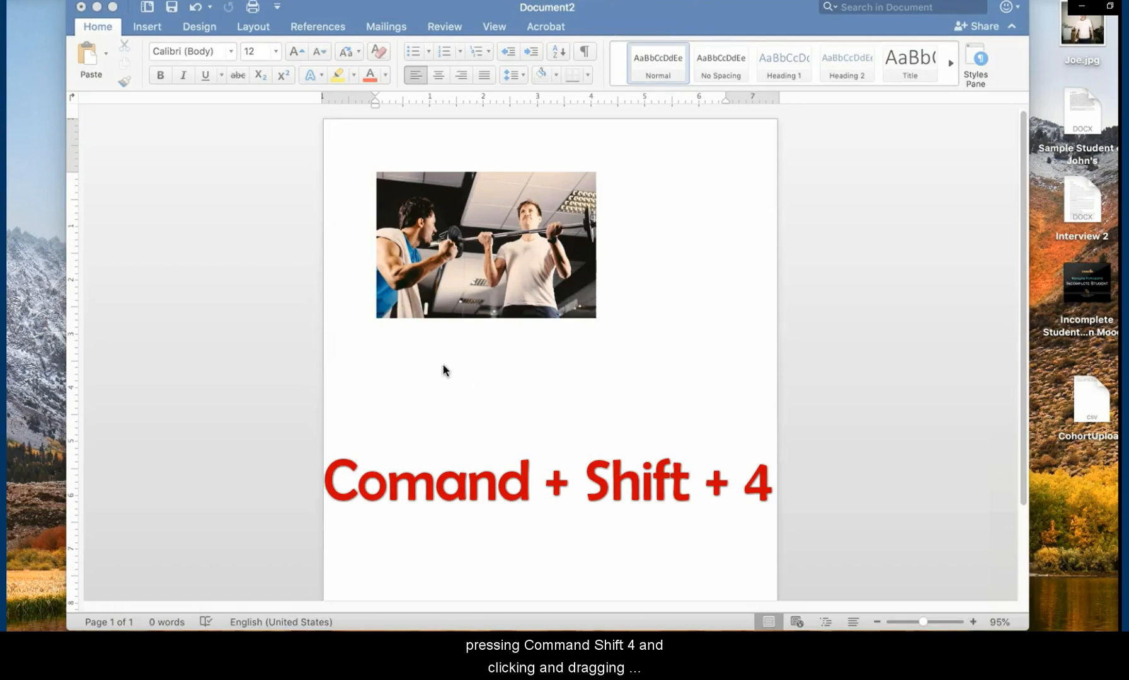
# Step: Capture a screenshot of the barbell photo in the document and move the resulting file from the desktop into the Images folder
pyautogui.moveTo(372, 166); pyautogui.dragTo(599, 320)
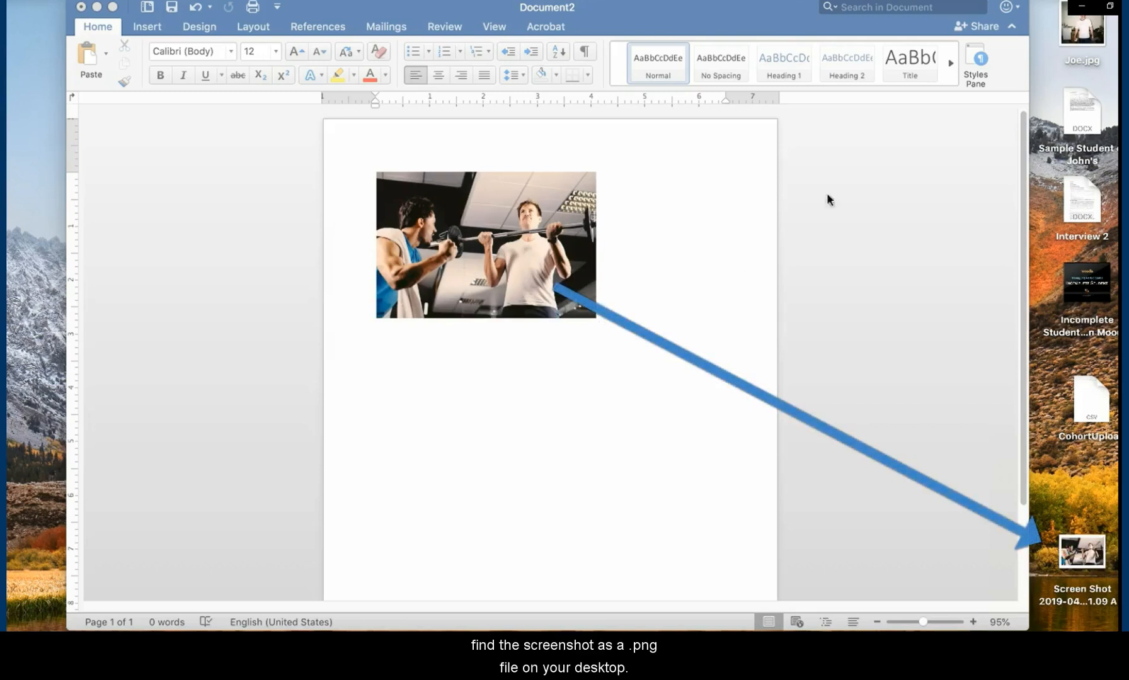
pyautogui.click(96, 6)
pyautogui.click(1069, 561)
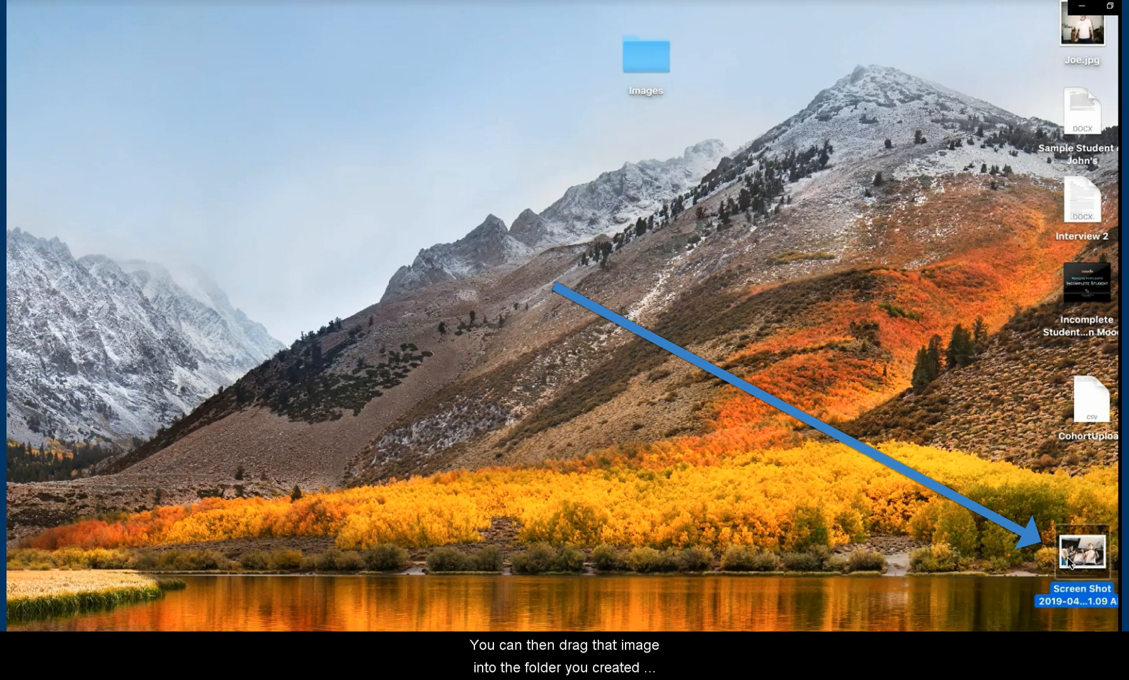
pyautogui.moveTo(1069, 562); pyautogui.dragTo(631, 65)
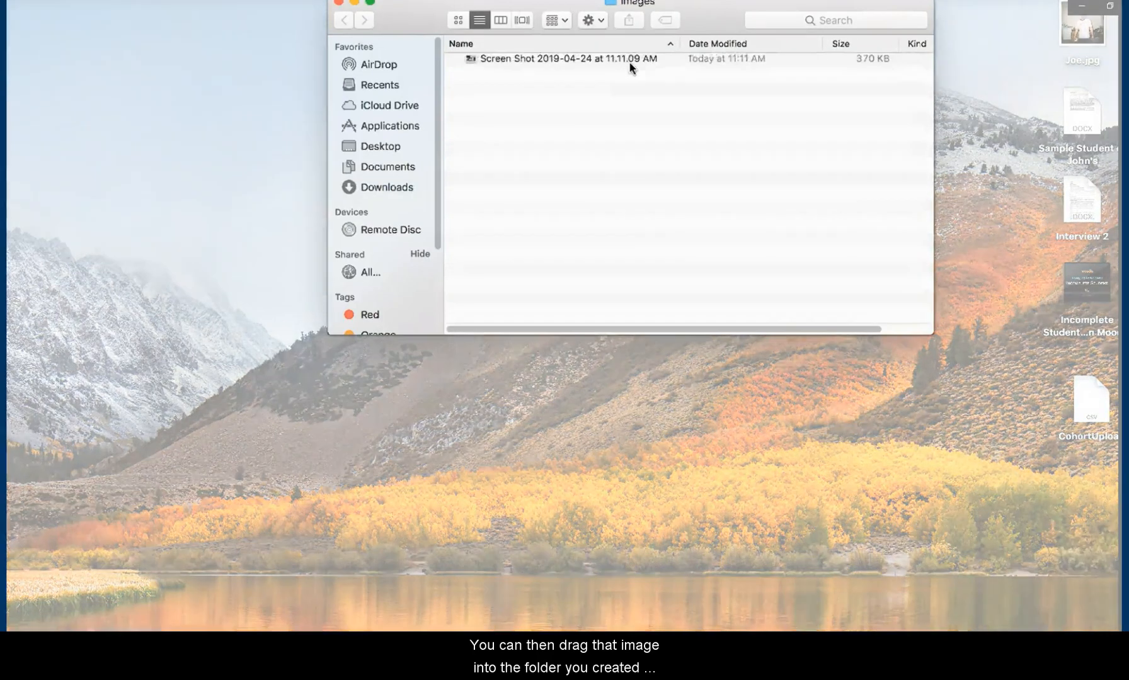
# Step: Rename the screenshot file in the Images folder as "name of the question here" and close the folder window
pyautogui.click(630, 63)
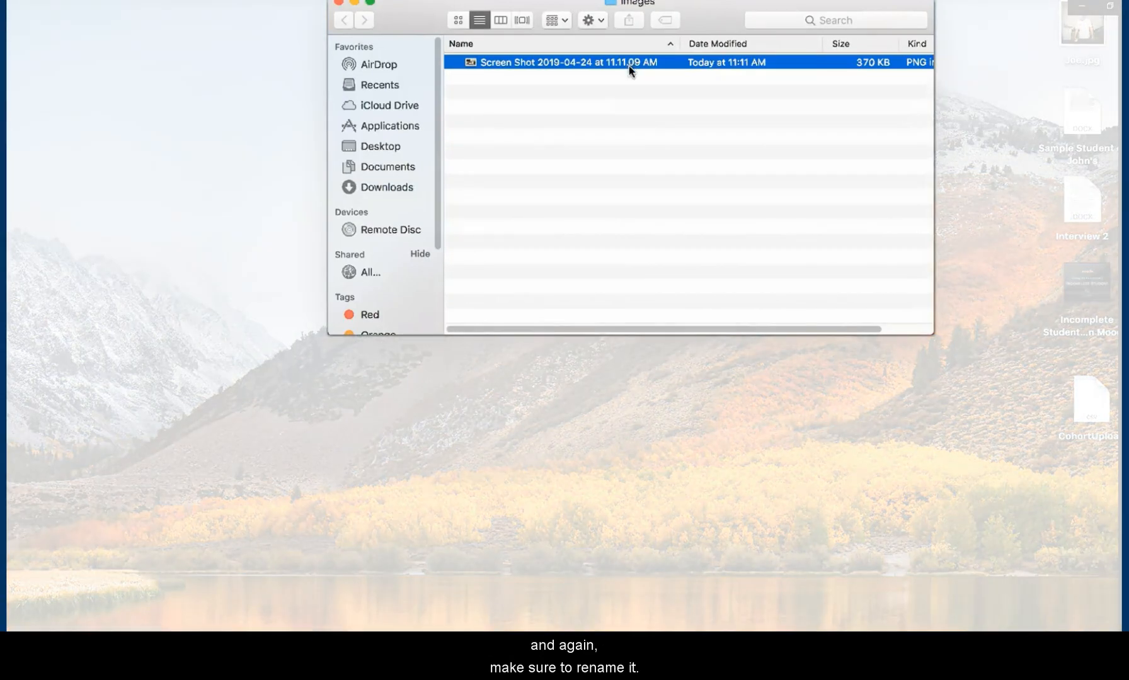
pyautogui.rightClick(629, 64)
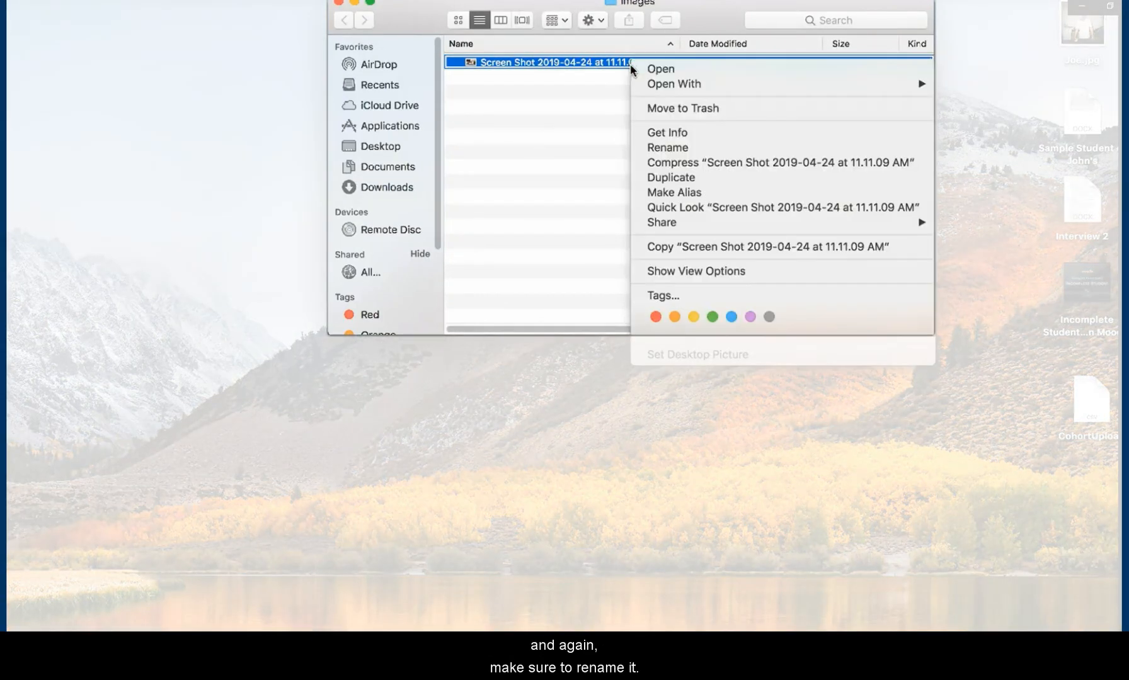
pyautogui.click(659, 147)
pyautogui.write('name of the question here')
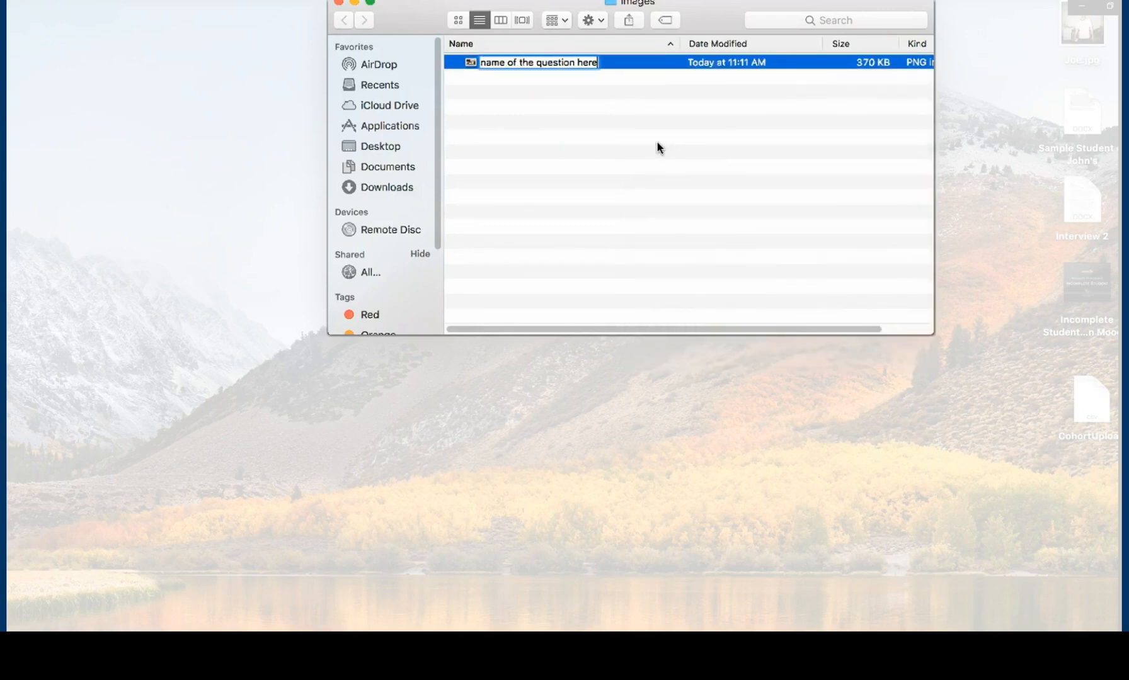
pyautogui.click(338, 3)
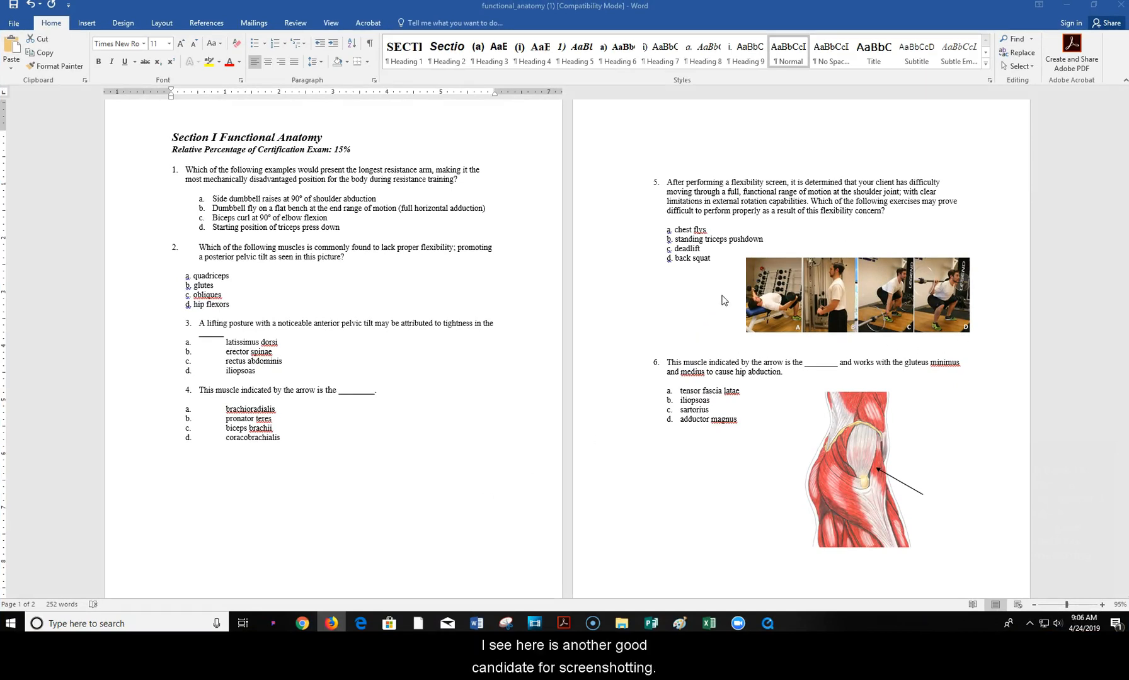
# Step: Snip the row of four exercise photos beside question 5 as one image
pyautogui.click(504, 625)
pyautogui.click(327, 102)
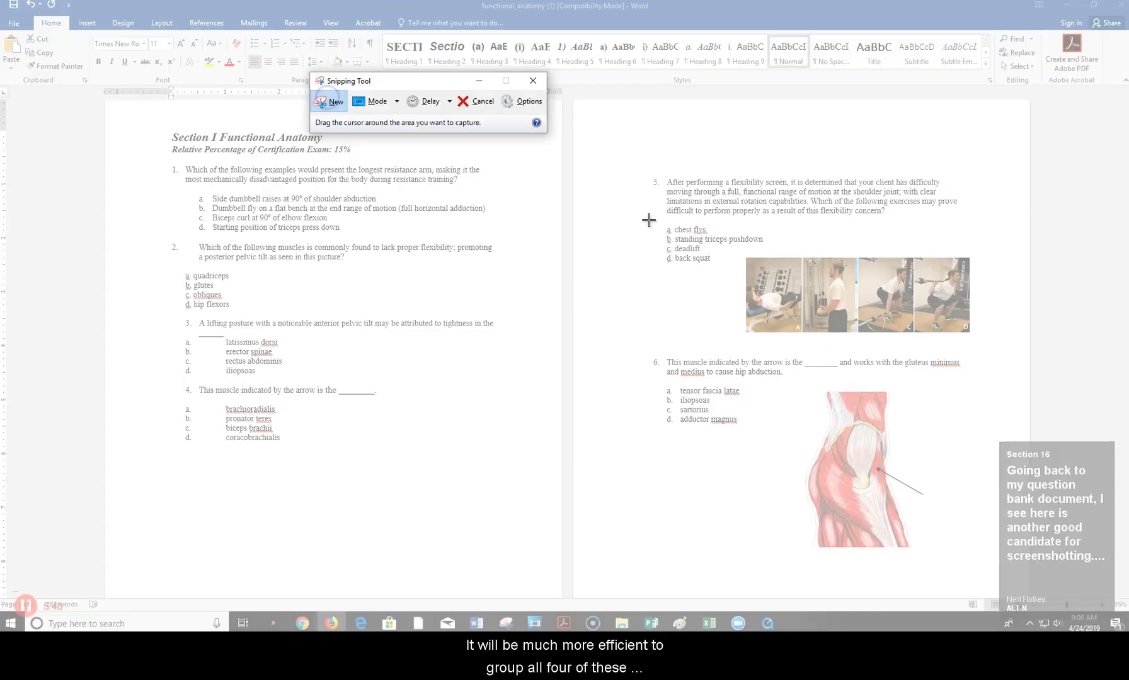
pyautogui.moveTo(746, 255); pyautogui.dragTo(979, 341)
# Step: Save the snip as a PNG named "After performing a flexibility test" in the Images folder and close the Snipping Tool
pyautogui.click(694, 167)
pyautogui.click(712, 196)
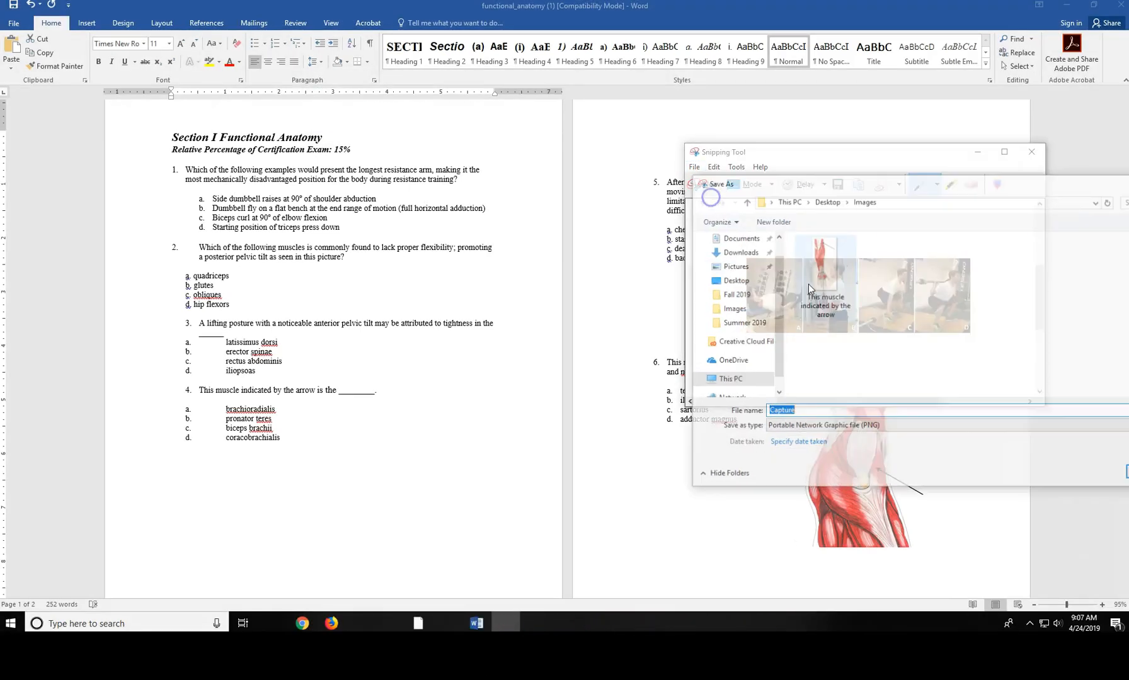
pyautogui.write('After performing a flexibility test')
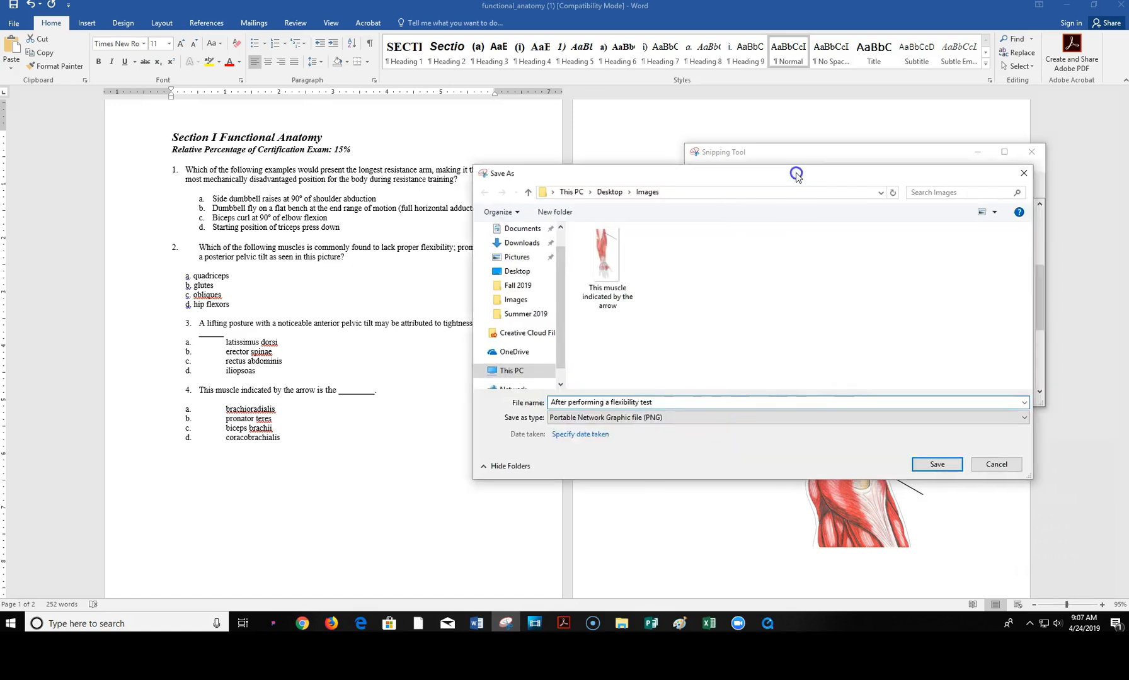
pyautogui.click(936, 464)
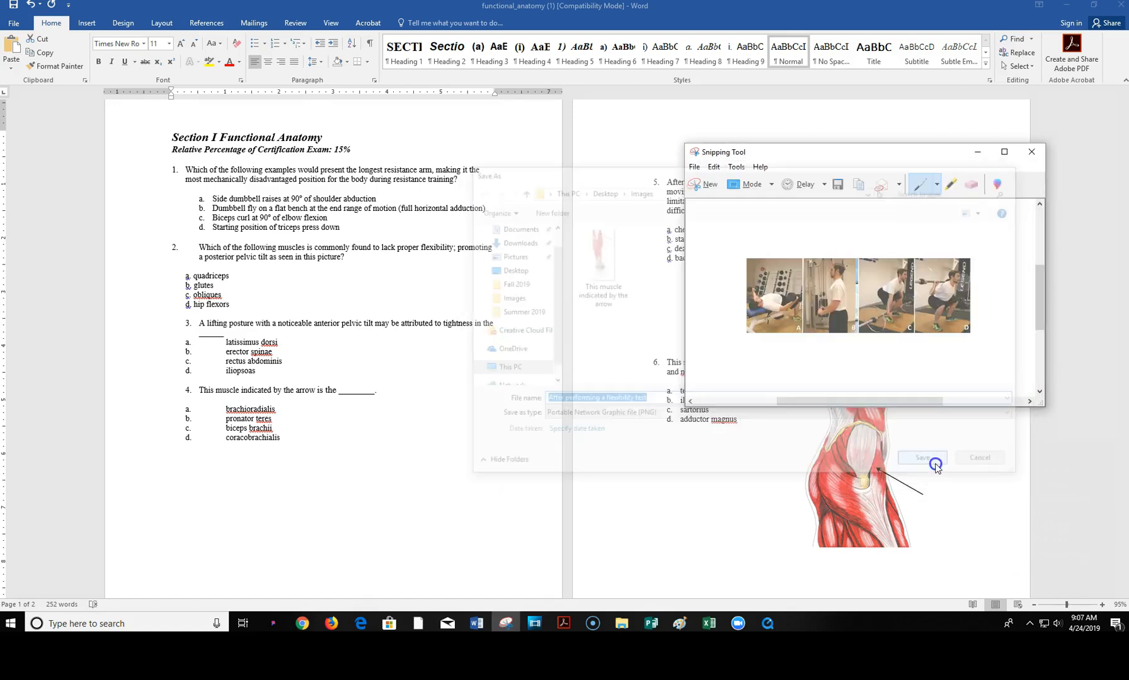
pyautogui.click(1033, 155)
# Step: Delete the exercise photos from question 5 and remove the empty space left above question 6
pyautogui.press('Delete')
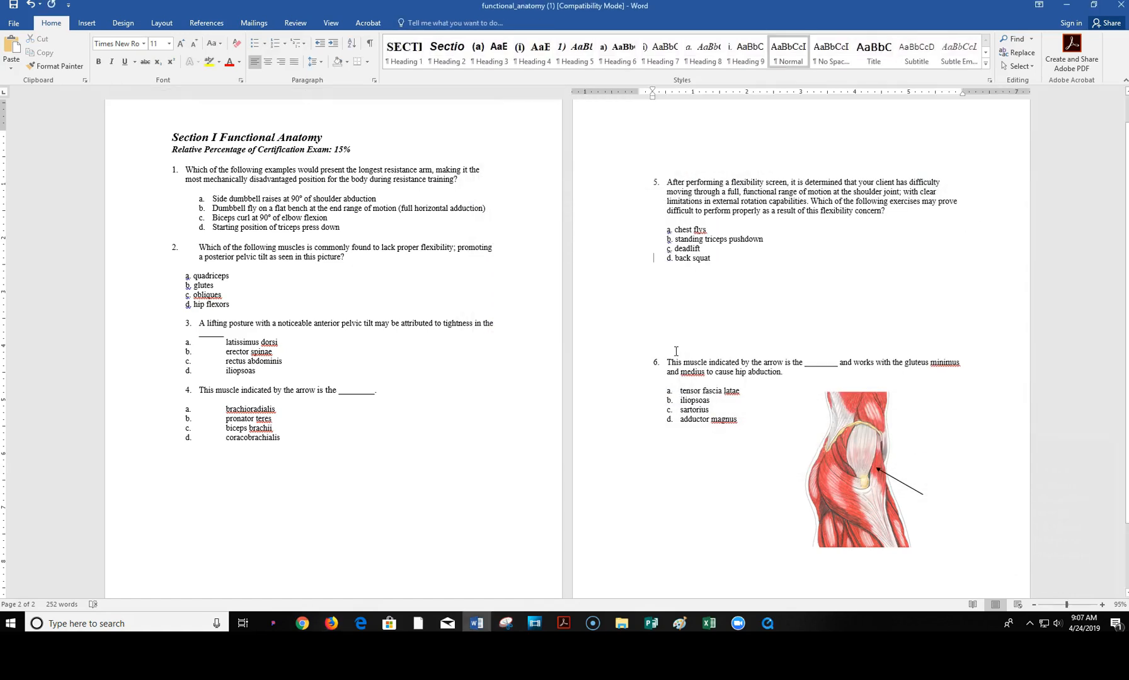
pyautogui.click(675, 350)
pyautogui.press('BackSpace')
pyautogui.press('BackSpace')
pyautogui.press('BackSpace')
pyautogui.press('BackSpace')
pyautogui.press('BackSpace')
pyautogui.press('BackSpace')
pyautogui.press('BackSpace')
pyautogui.press('BackSpace')
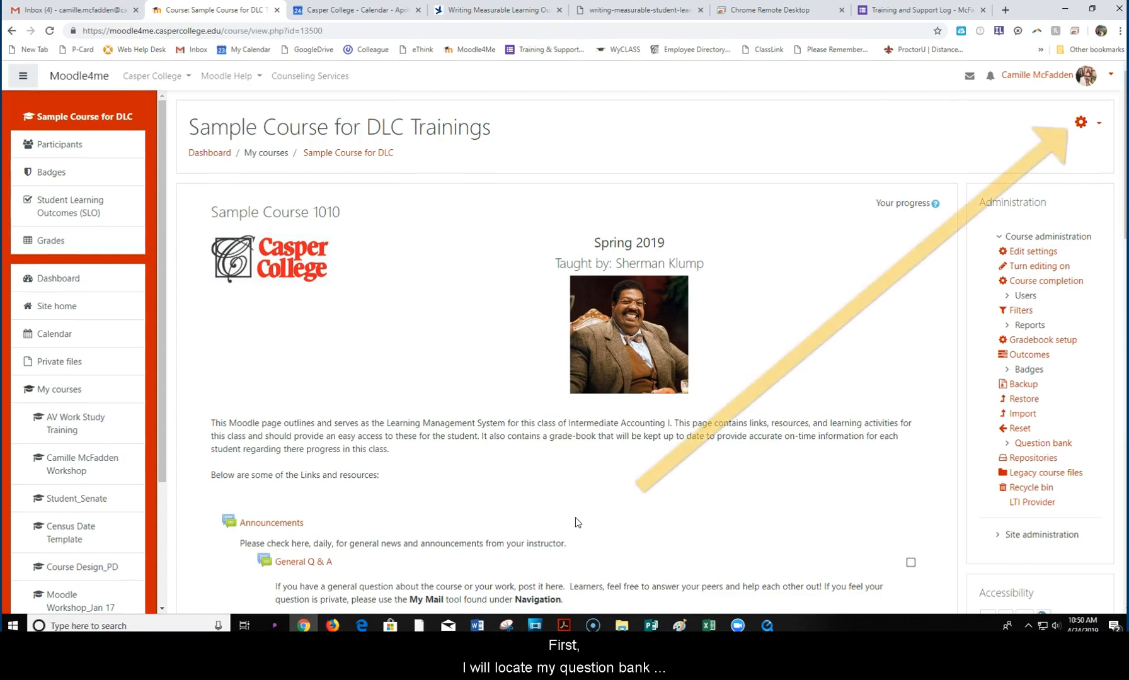
# Step: Open the question bank of the Sample Course for DLC in Moodle and select the Functional Anatomy category
pyautogui.click(1097, 124)
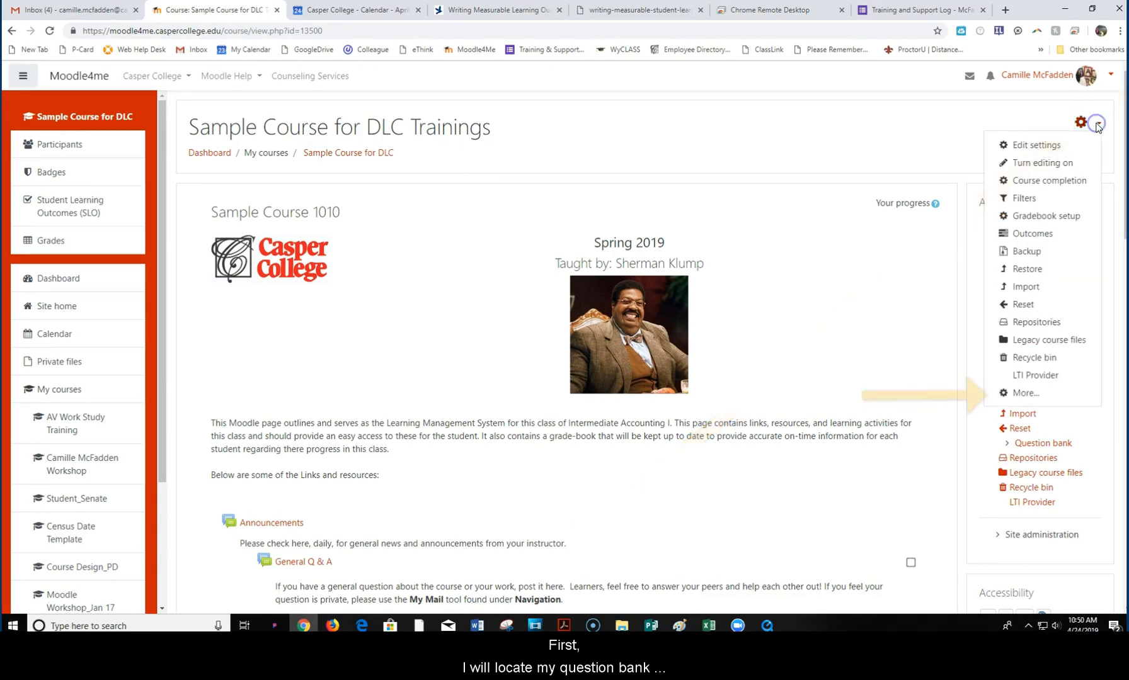
pyautogui.click(1023, 393)
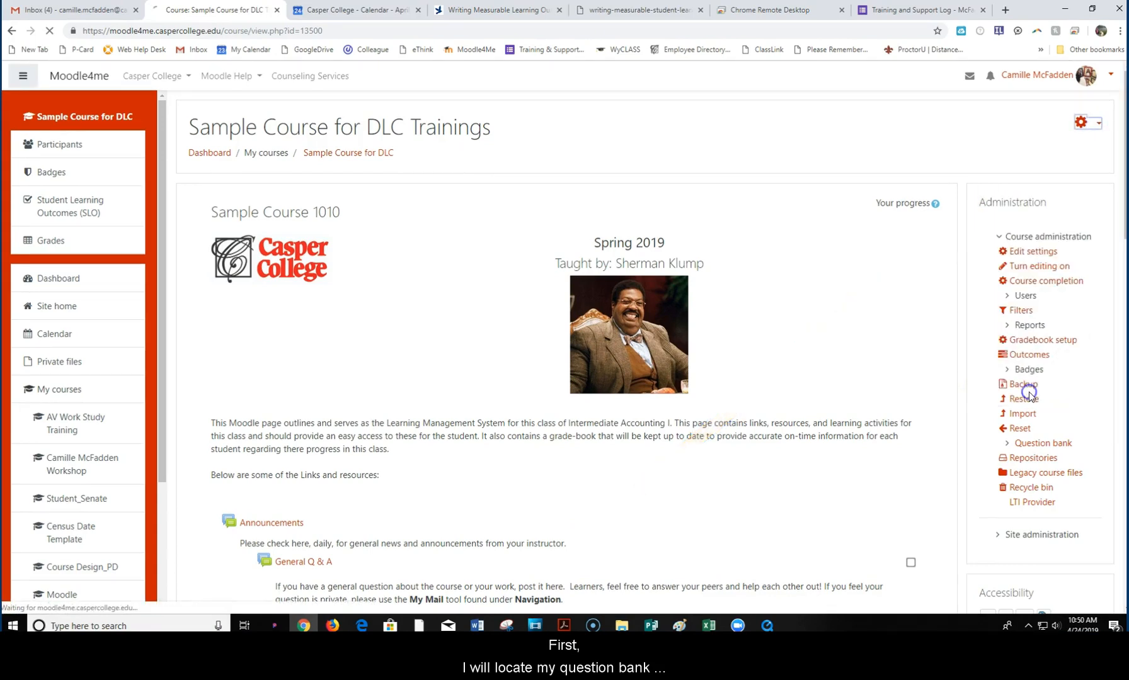
pyautogui.scroll(-3, 375, 439)
pyautogui.click(492, 444)
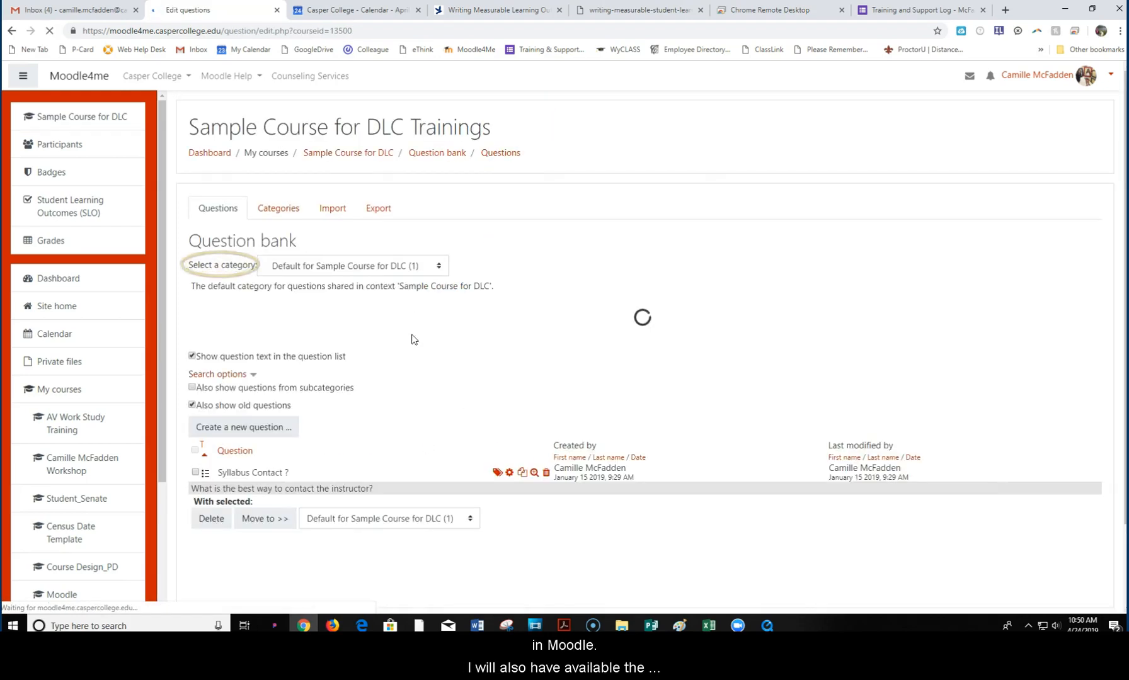
pyautogui.click(401, 267)
pyautogui.click(369, 320)
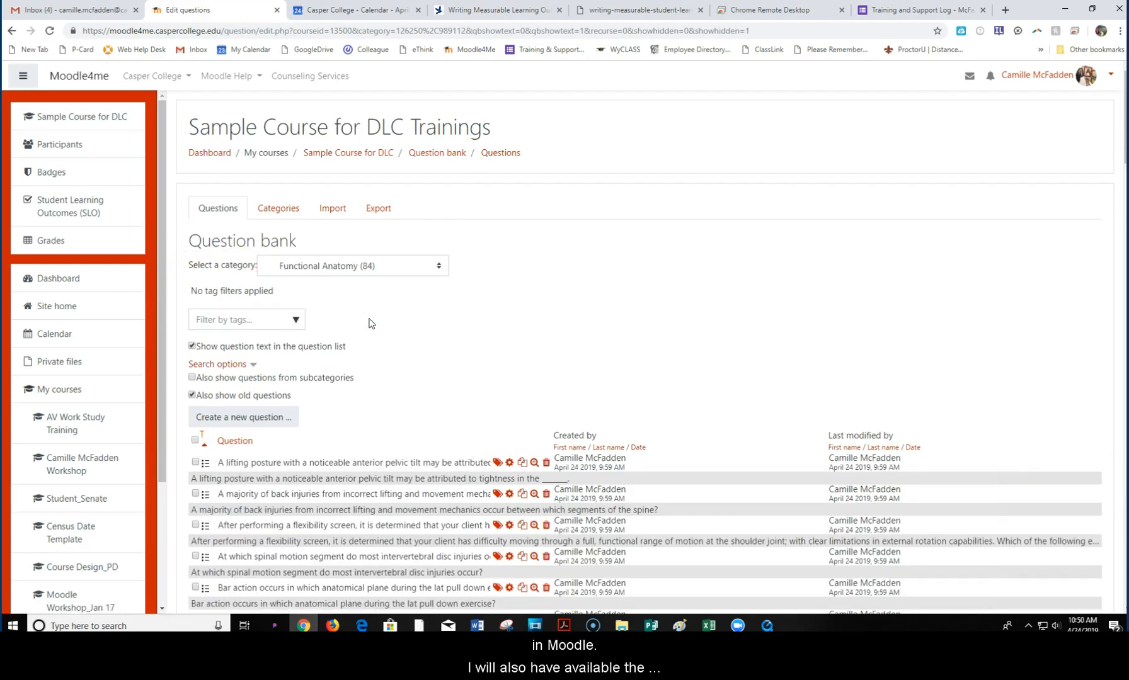
# Step: Open the desktop Images folder beside a reduced browser window and collapse the Moodle navigation drawer
pyautogui.click(1091, 9)
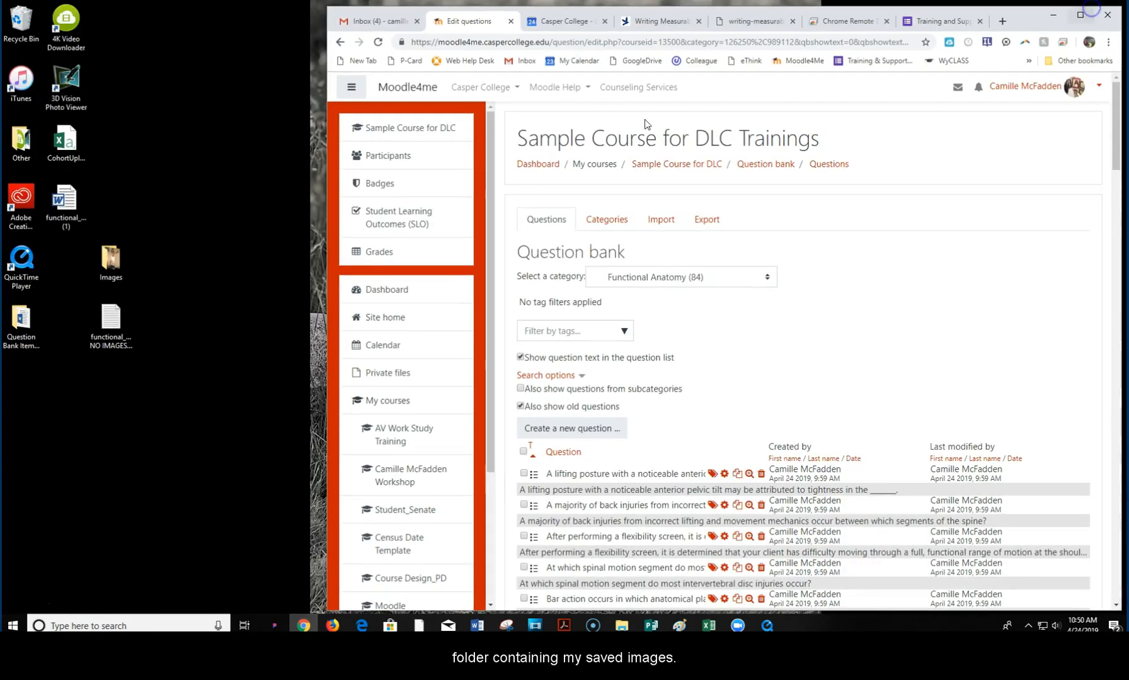
pyautogui.doubleClick(123, 265)
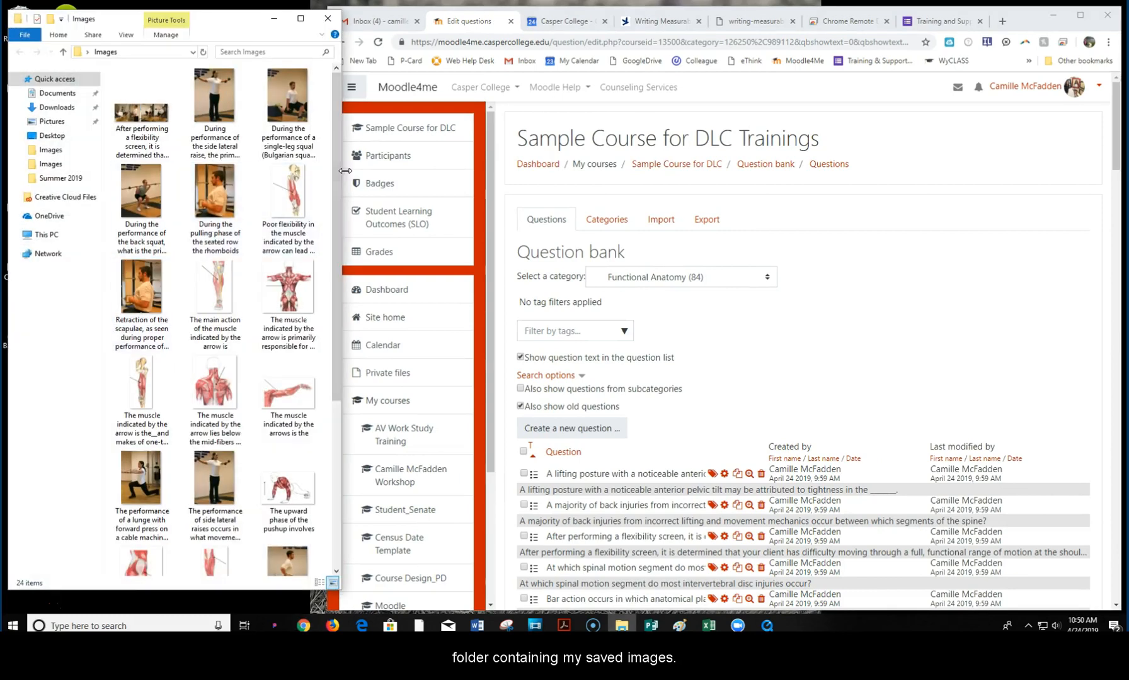
pyautogui.press('alt')
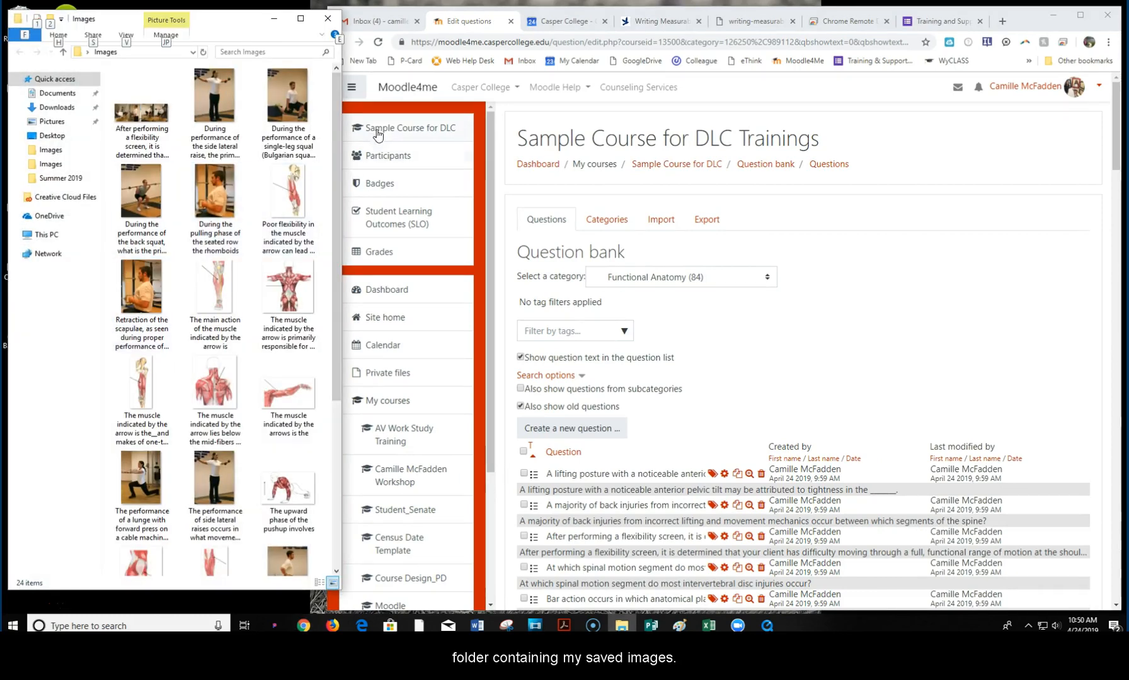
pyautogui.click(354, 92)
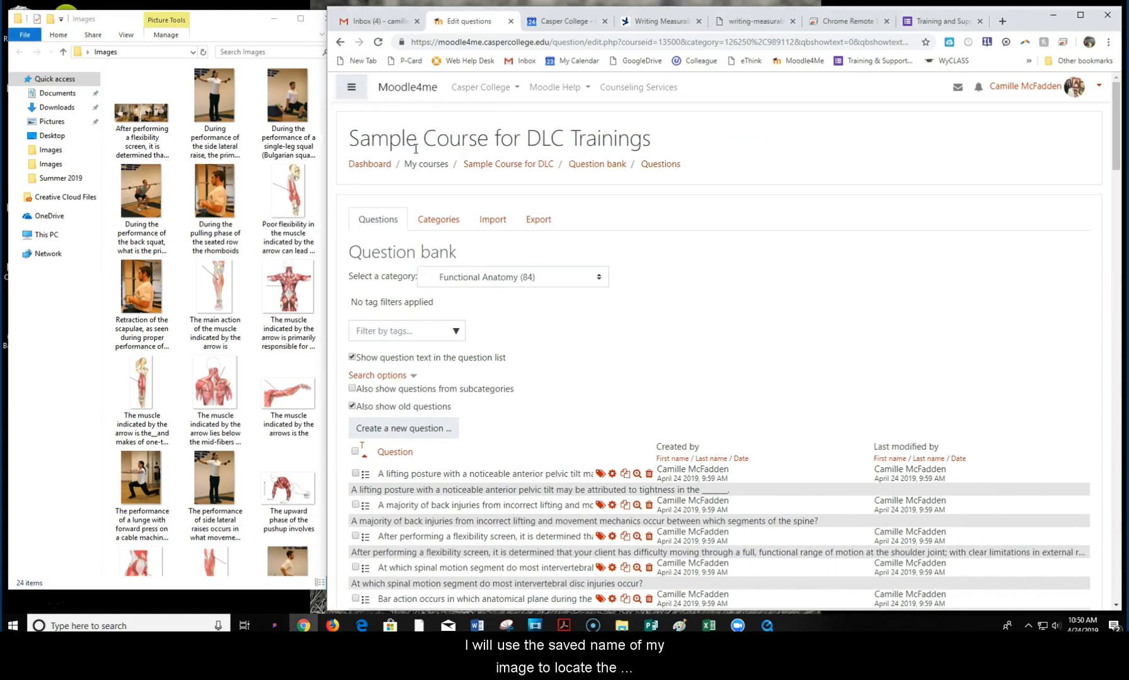
# Step: Copy the words "After performing a flexibility screen, it is determined" from the name of the first image file
pyautogui.click(157, 145)
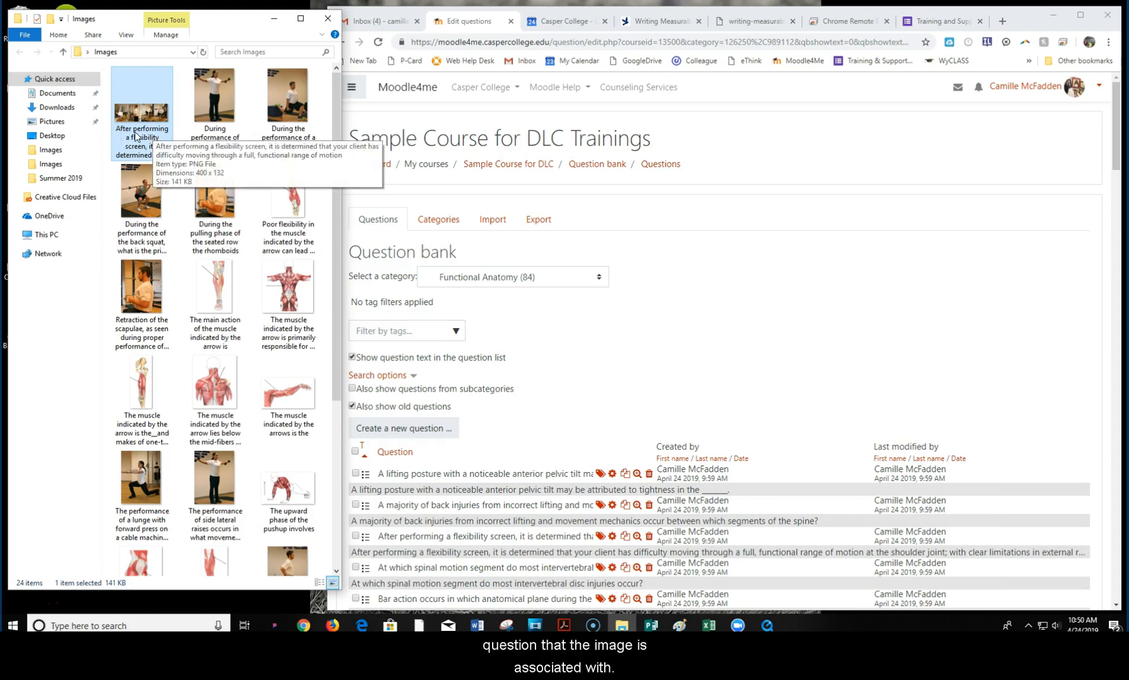
pyautogui.rightClick(135, 134)
pyautogui.click(166, 460)
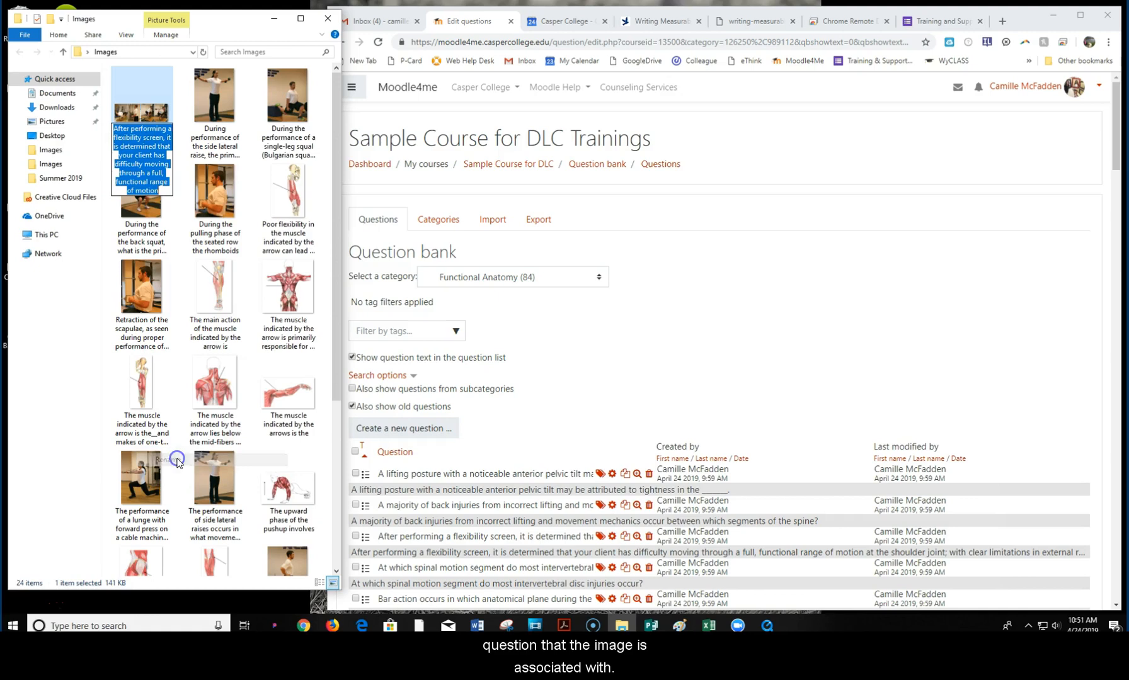
pyautogui.moveTo(114, 129); pyautogui.dragTo(147, 143)
pyautogui.rightClick(153, 146)
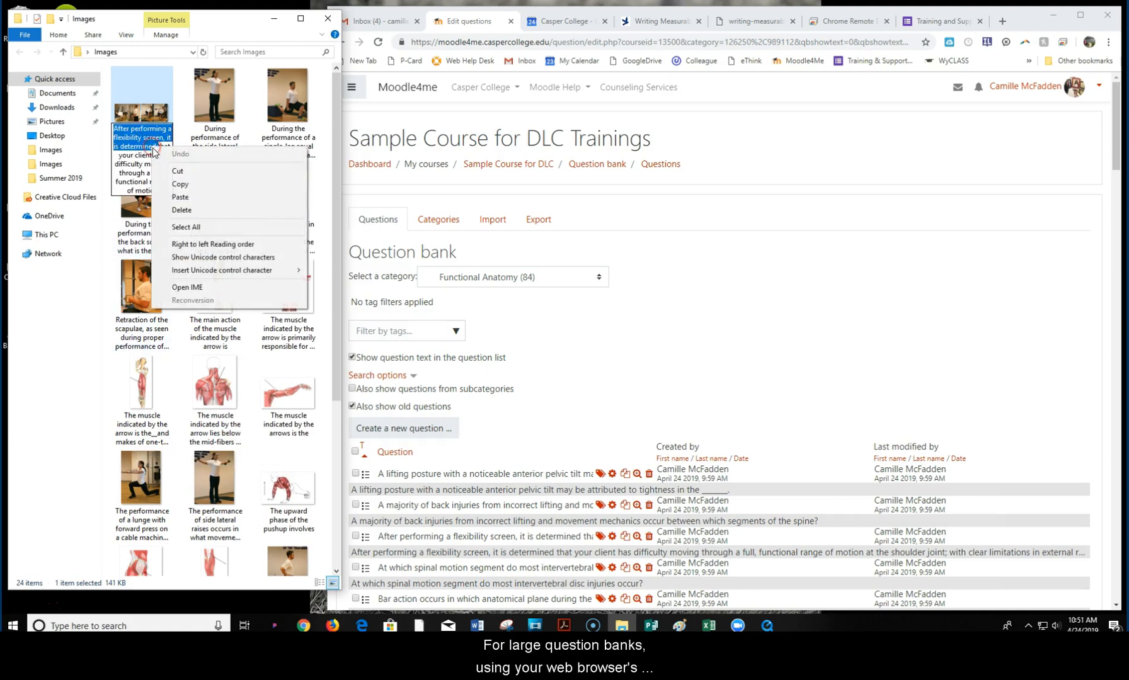
pyautogui.click(174, 184)
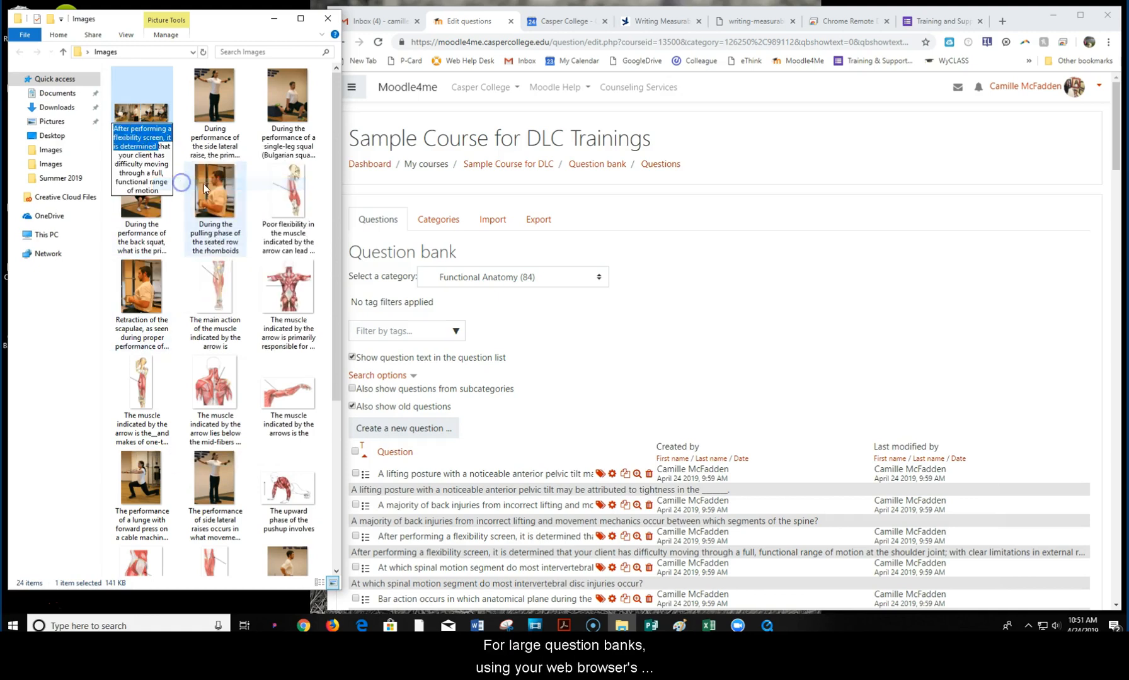
# Step: Search the question bank page for the copied text, open the matching question for editing, and maximize the browser window
pyautogui.click(1108, 41)
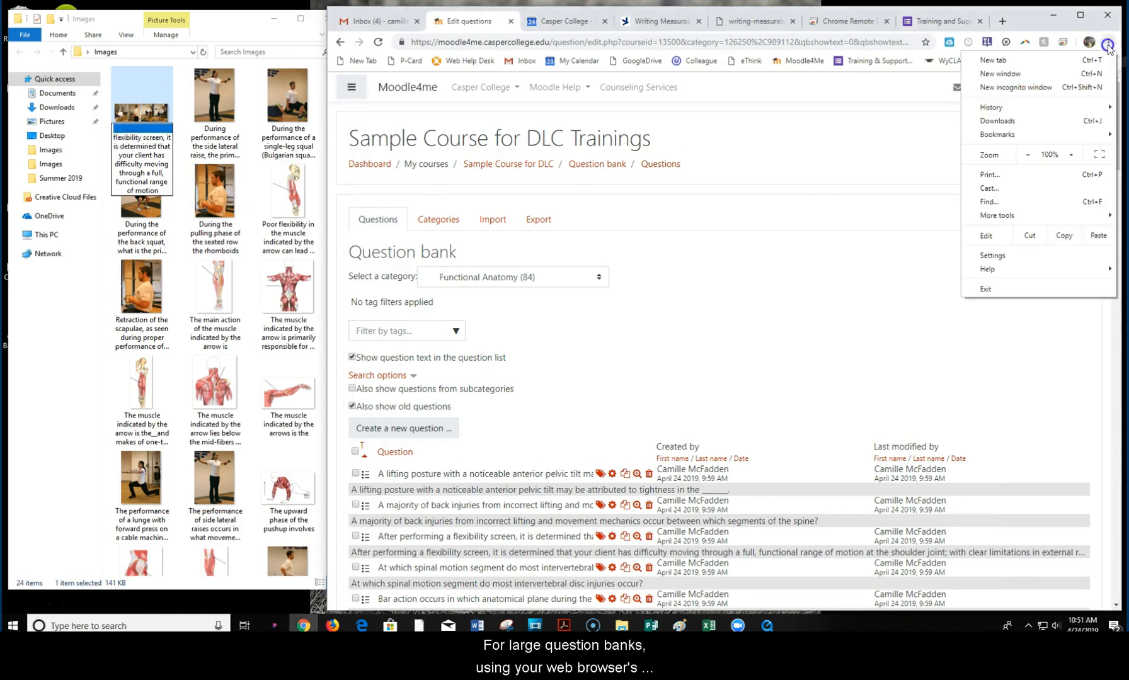
pyautogui.click(998, 202)
pyautogui.click(855, 65)
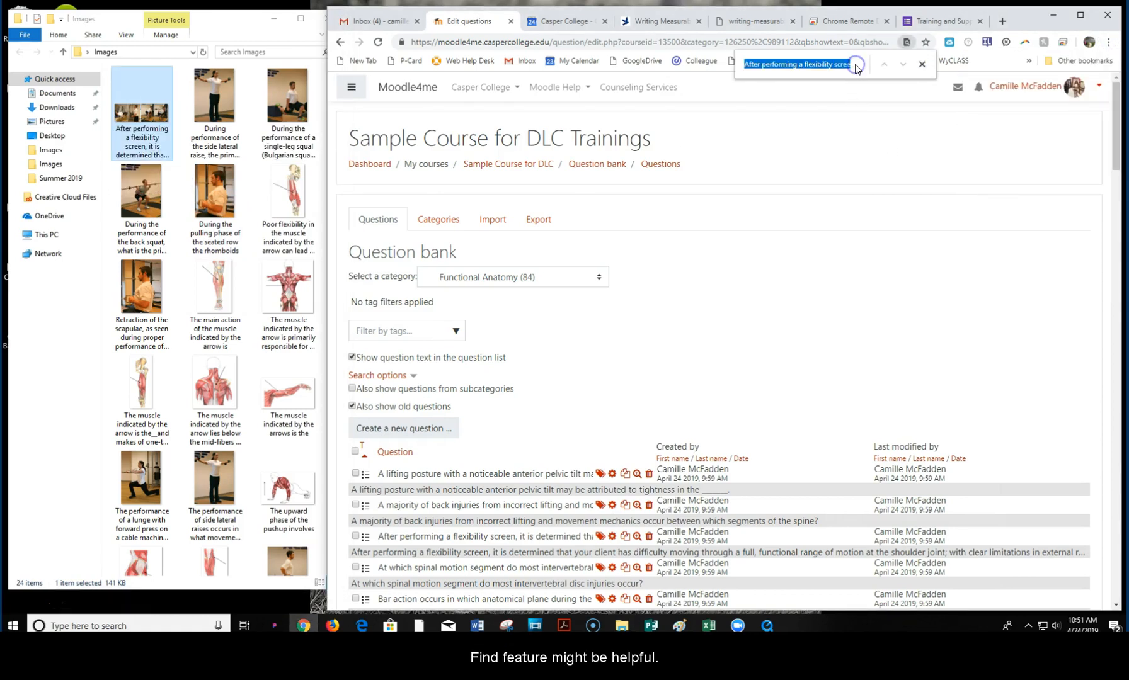
pyautogui.press('BackSpace')
pyautogui.rightClick(763, 66)
pyautogui.click(785, 145)
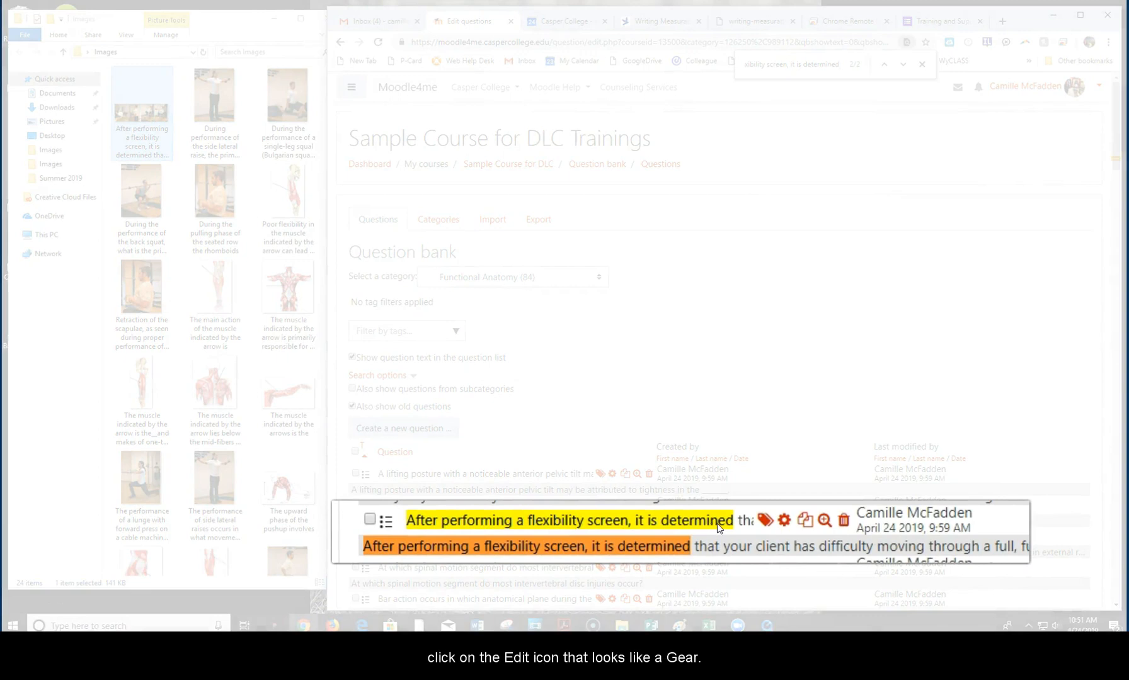
pyautogui.click(783, 523)
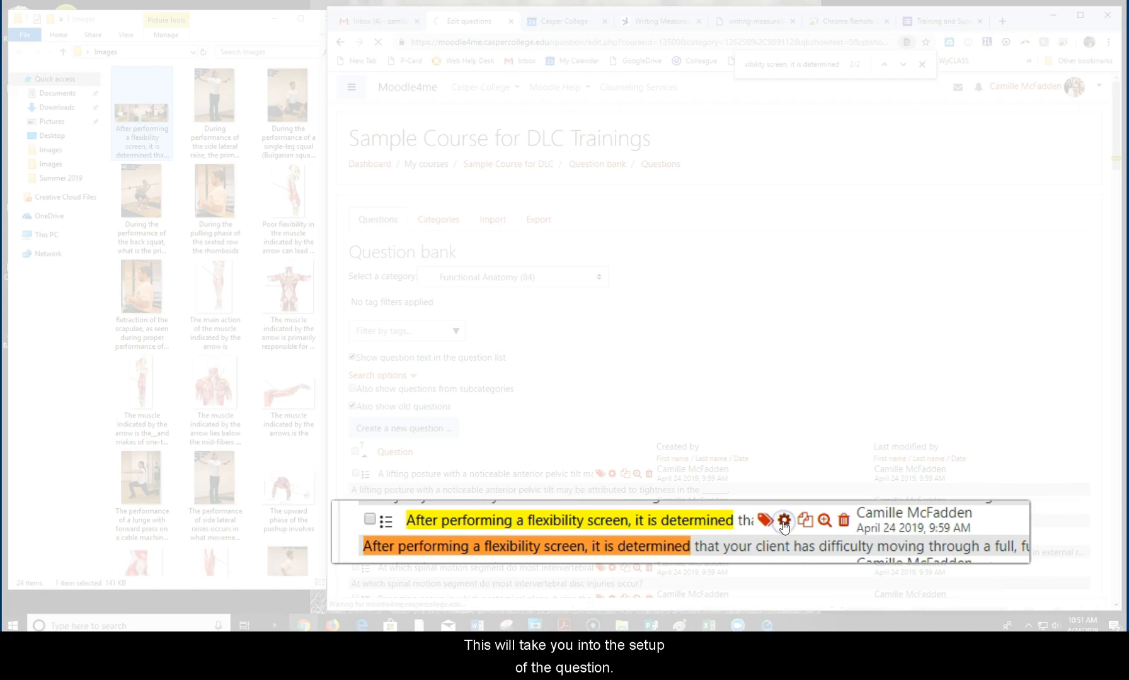
pyautogui.click(1079, 15)
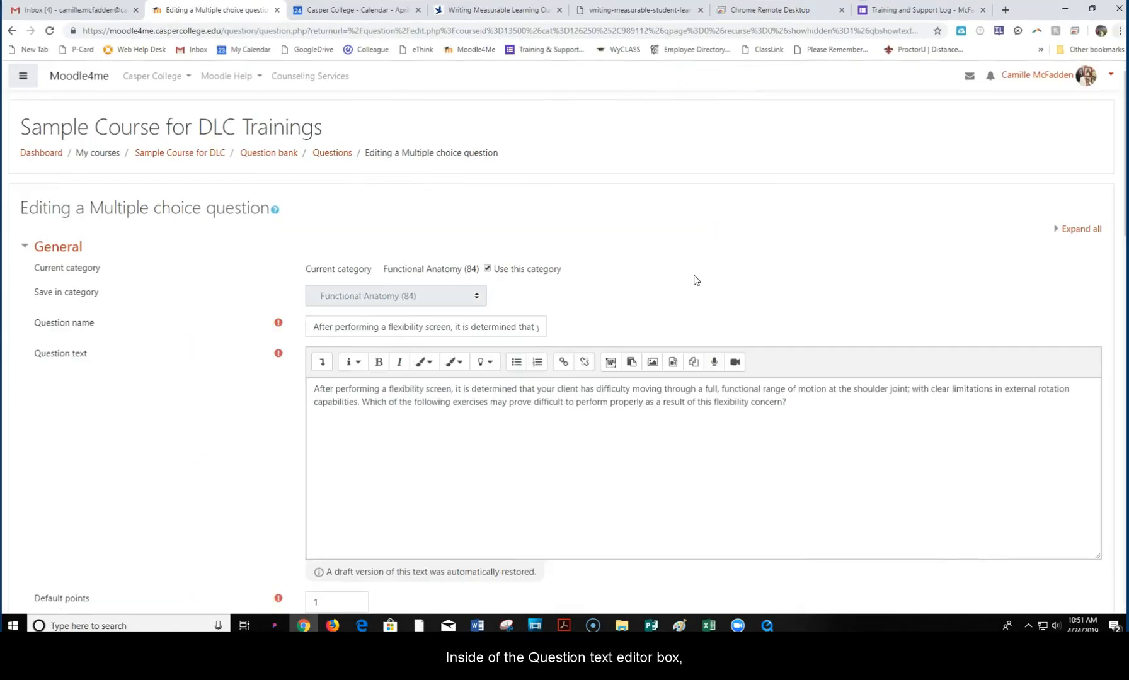
# Step: Insert the "After performing a flexibility screen" image from the desktop Images folder at the end of the question text, marking its description as not necessary
pyautogui.click(799, 404)
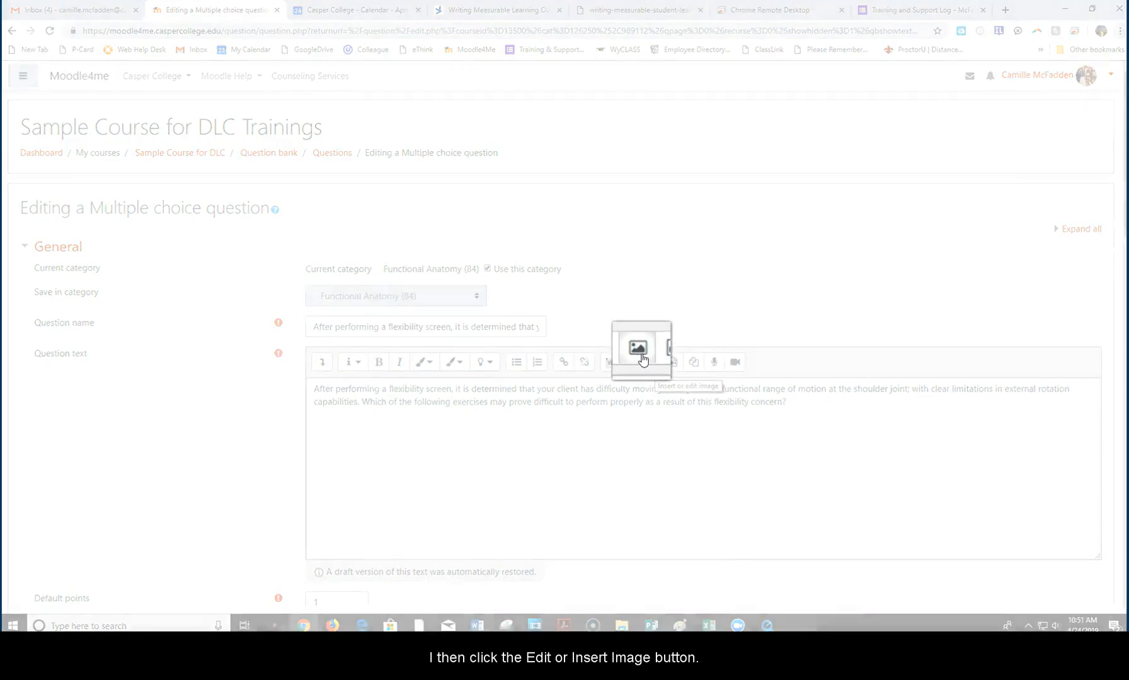
pyautogui.click(642, 359)
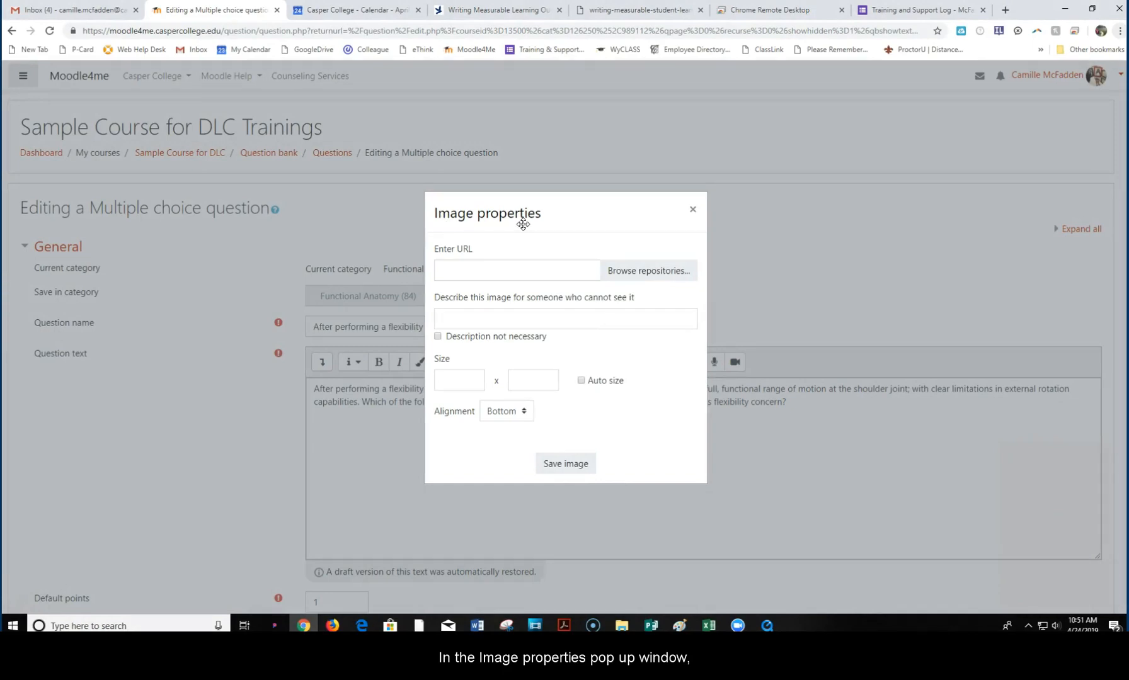
pyautogui.click(629, 271)
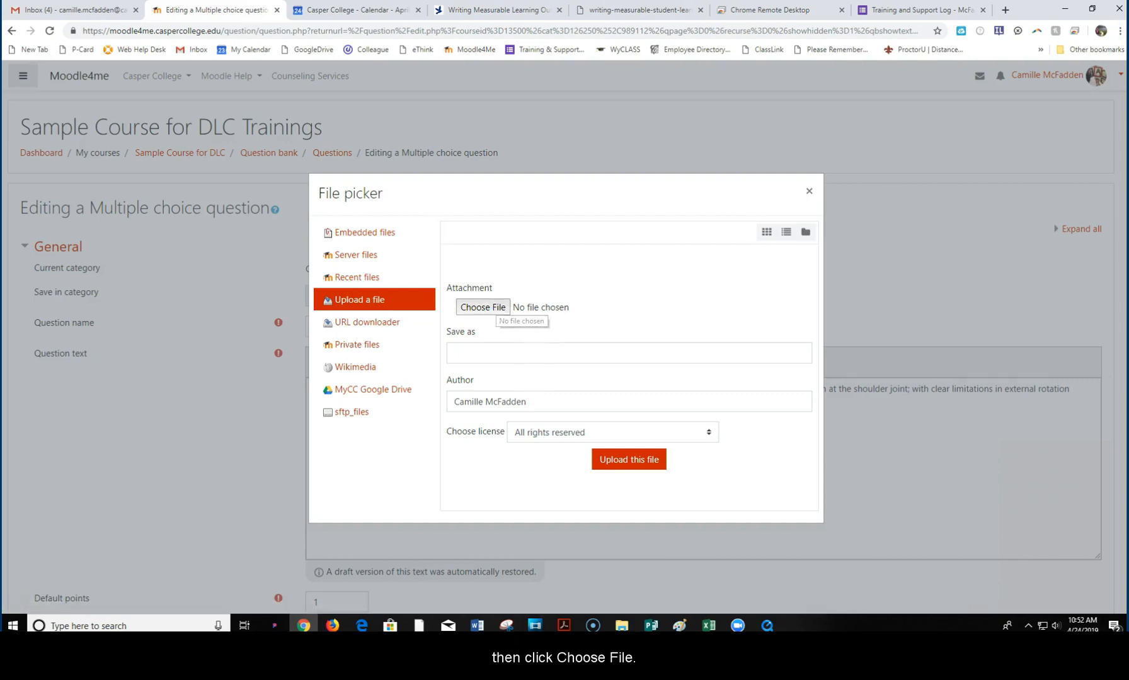
pyautogui.click(497, 307)
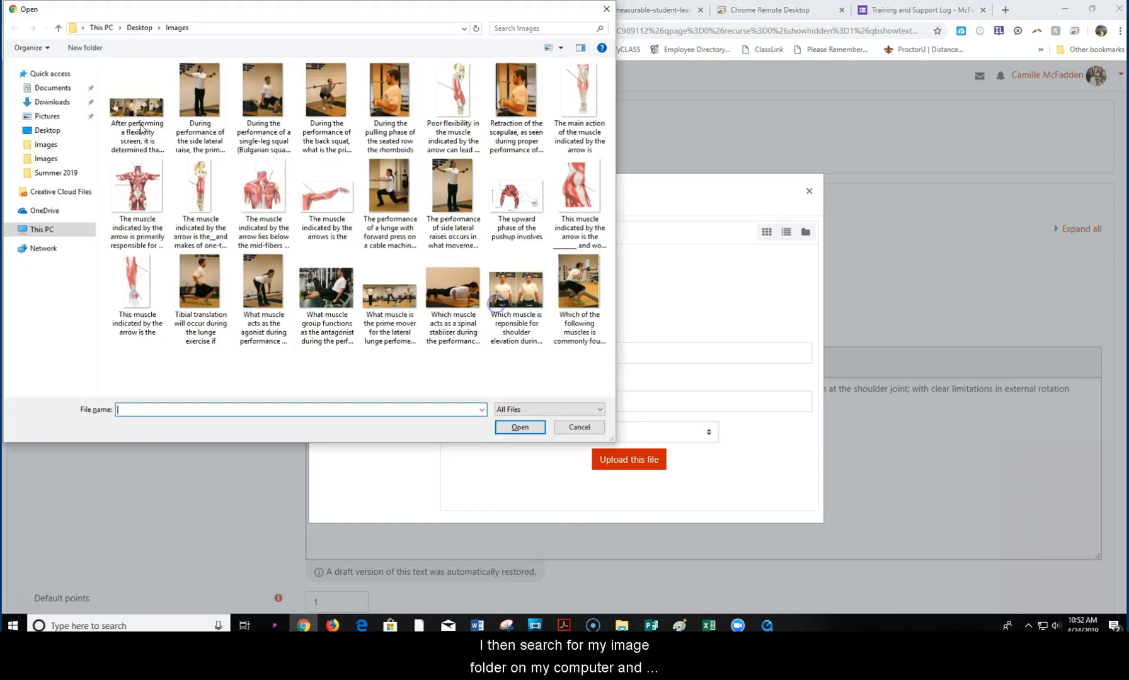
pyautogui.click(140, 118)
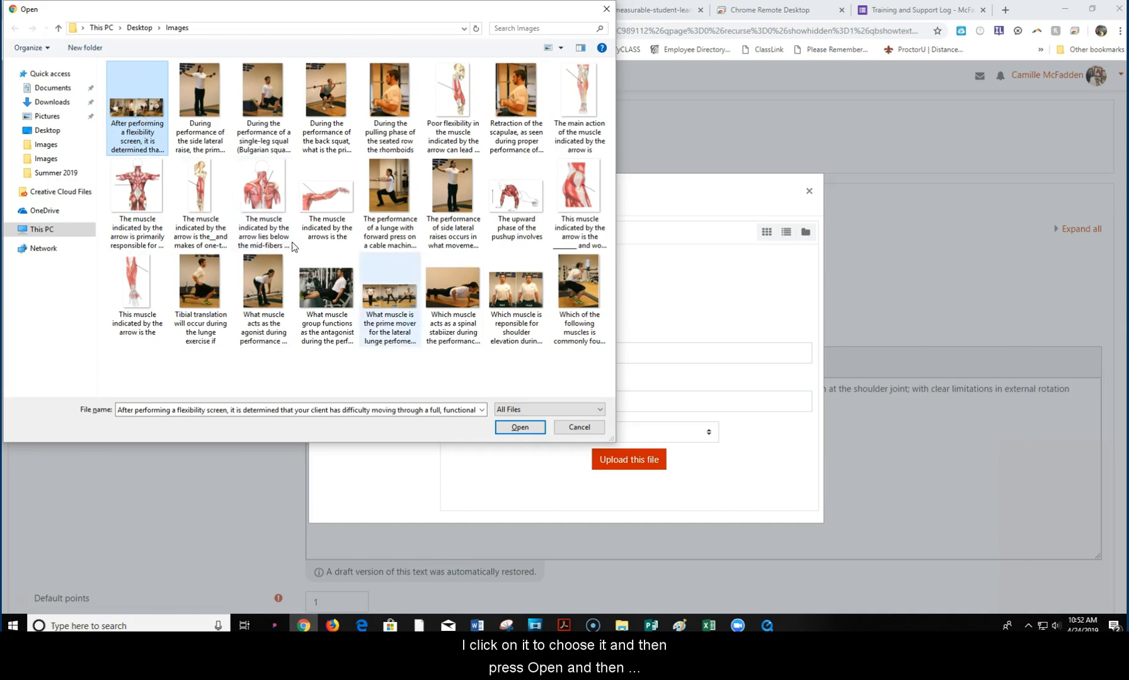
pyautogui.click(518, 427)
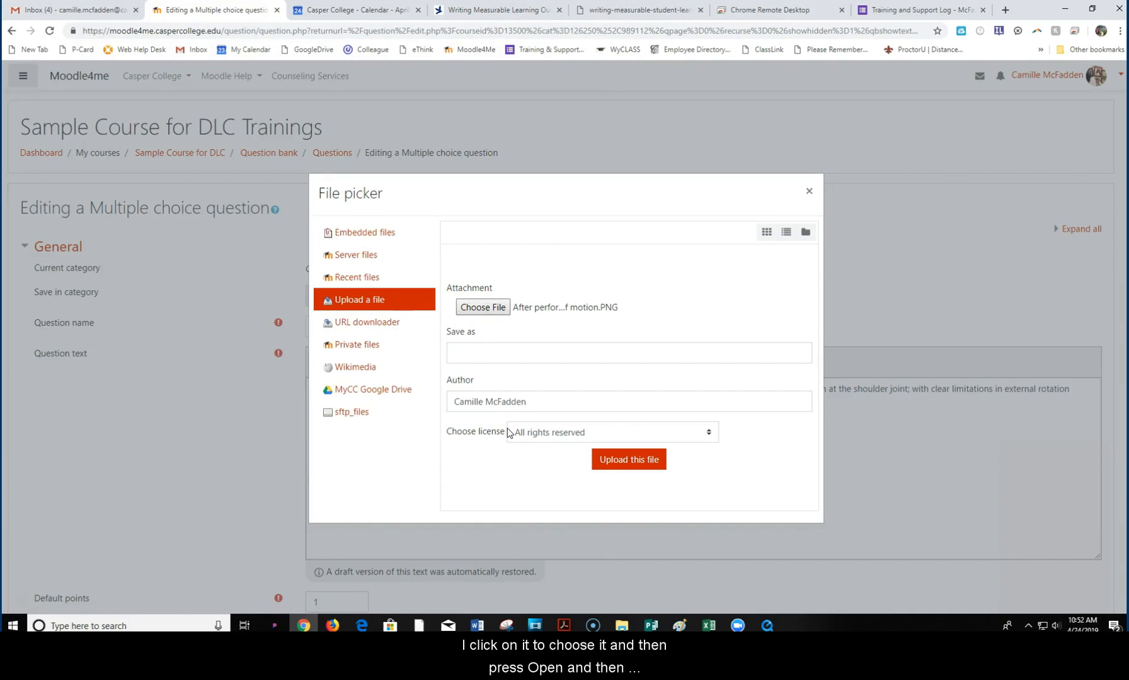
pyautogui.click(625, 459)
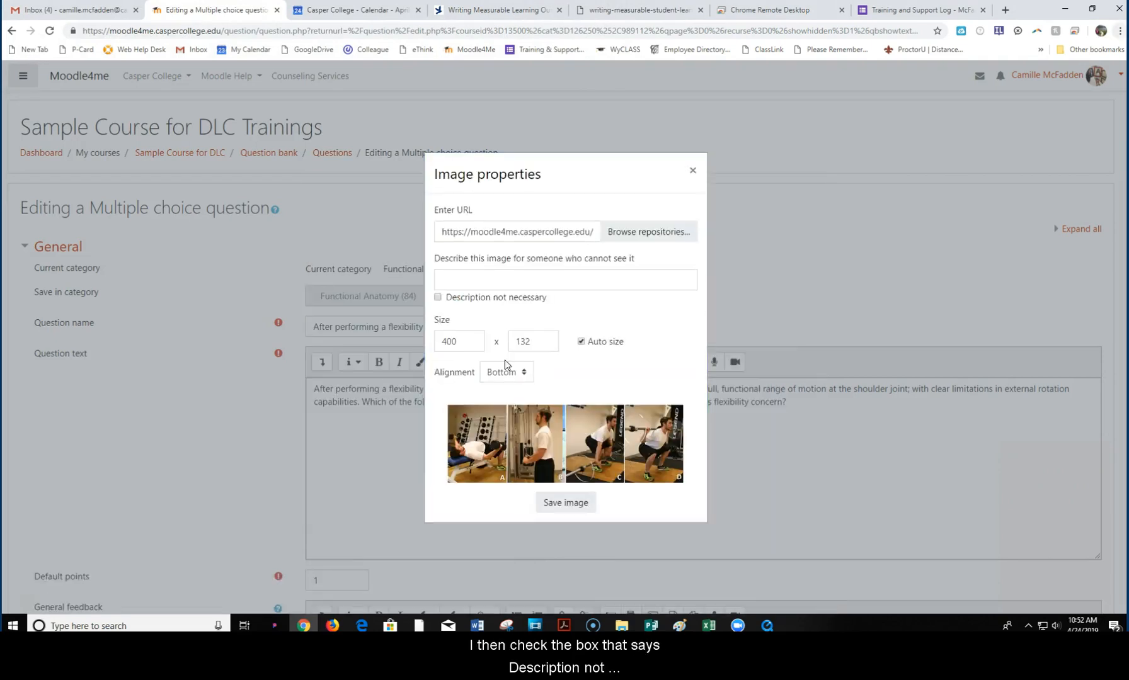
pyautogui.click(437, 300)
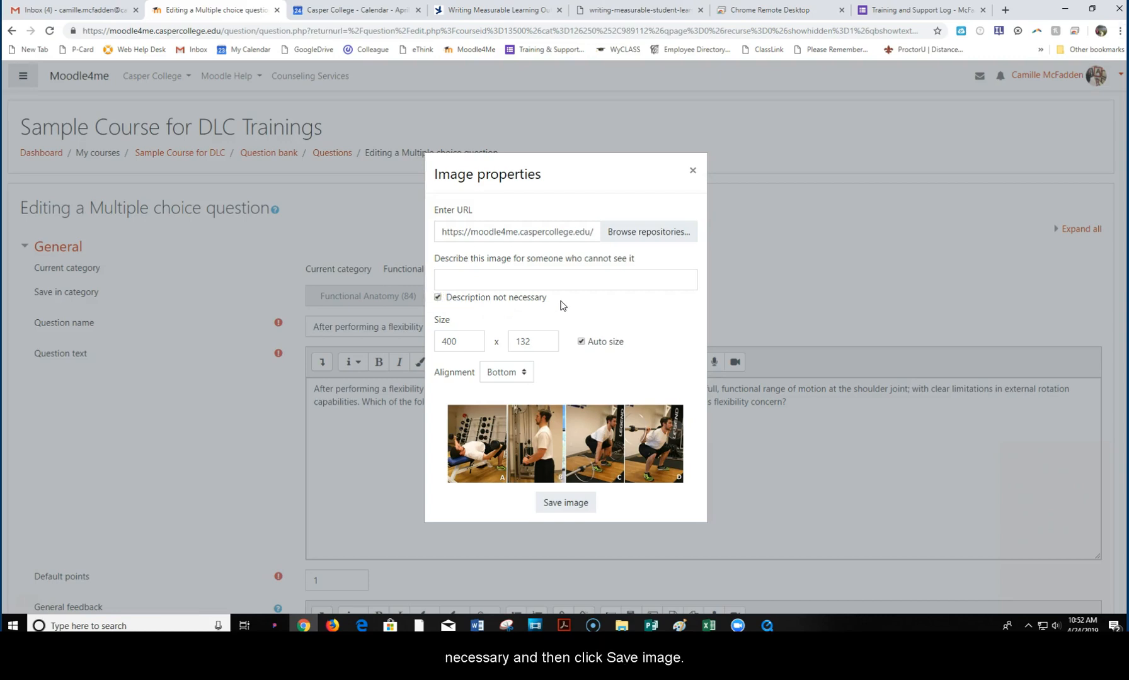
pyautogui.click(571, 505)
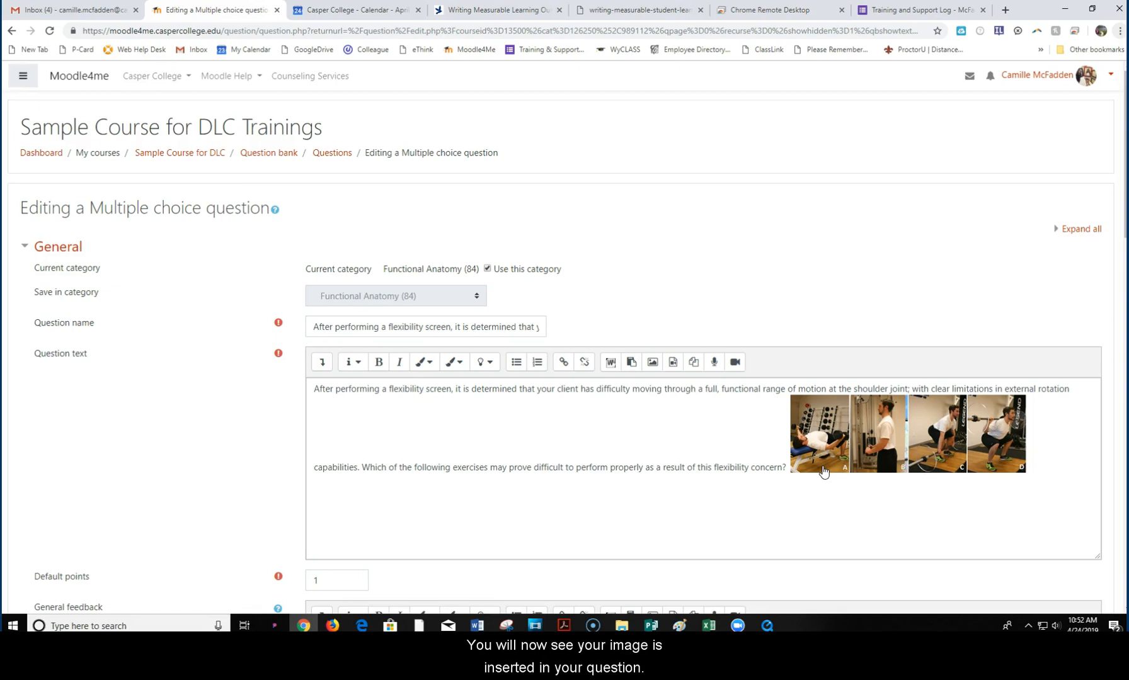
# Step: Save the changes to the multiple choice question and continue editing it
pyautogui.scroll(-20, 823, 472)
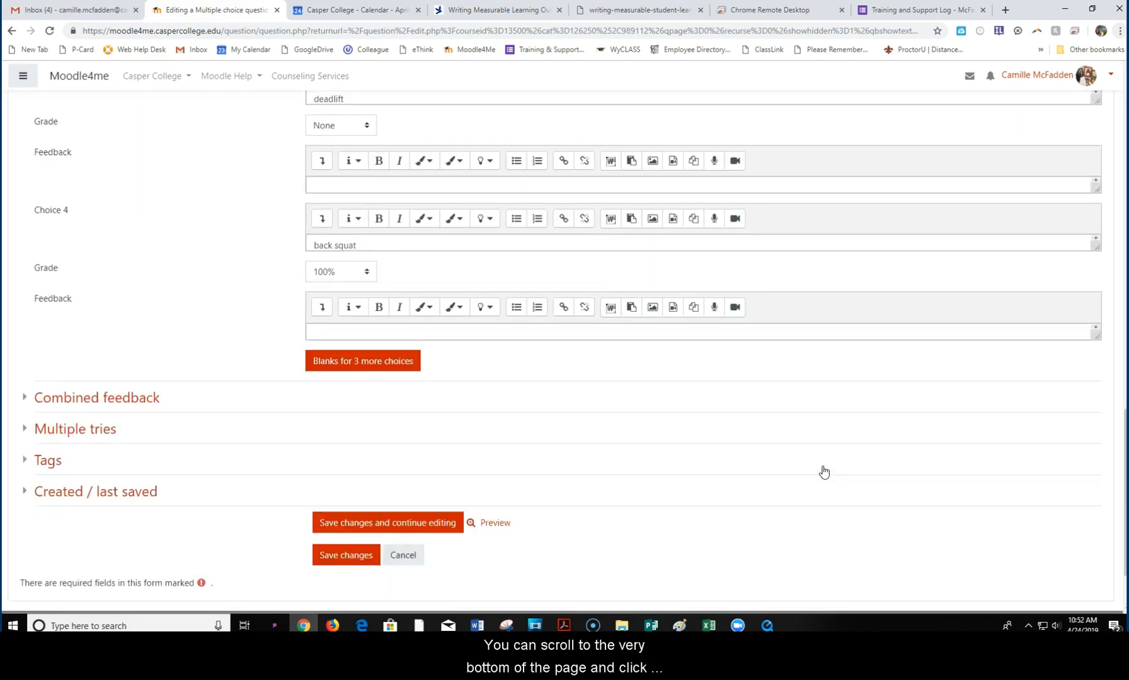
pyautogui.scroll(-3, 822, 471)
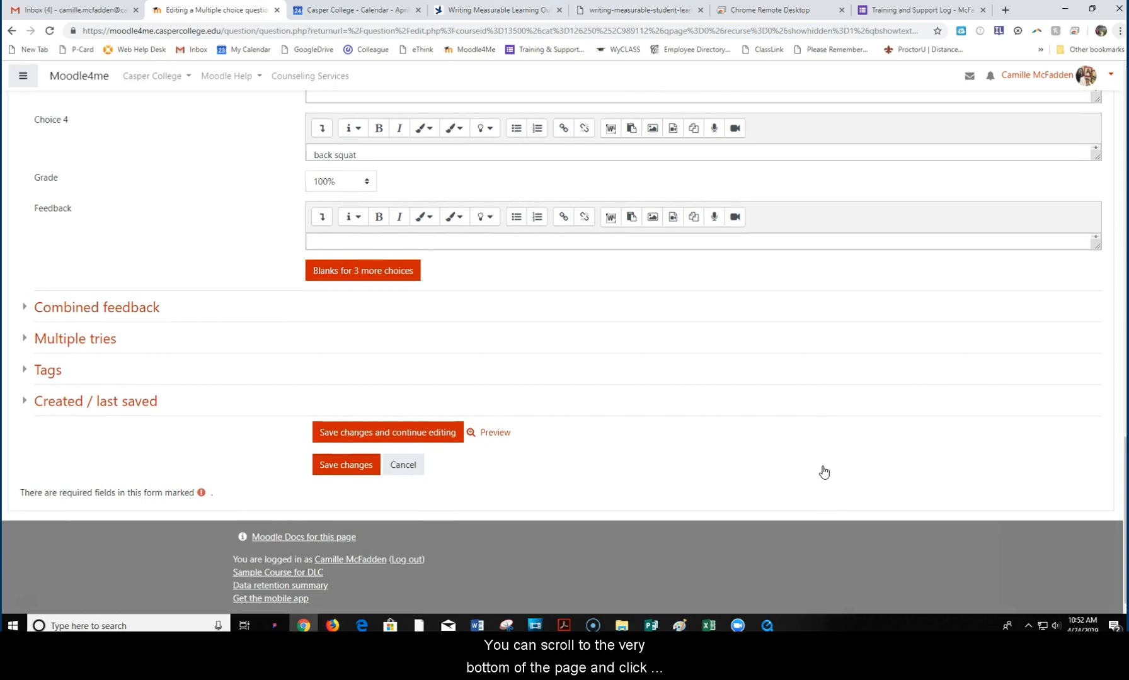
pyautogui.click(422, 435)
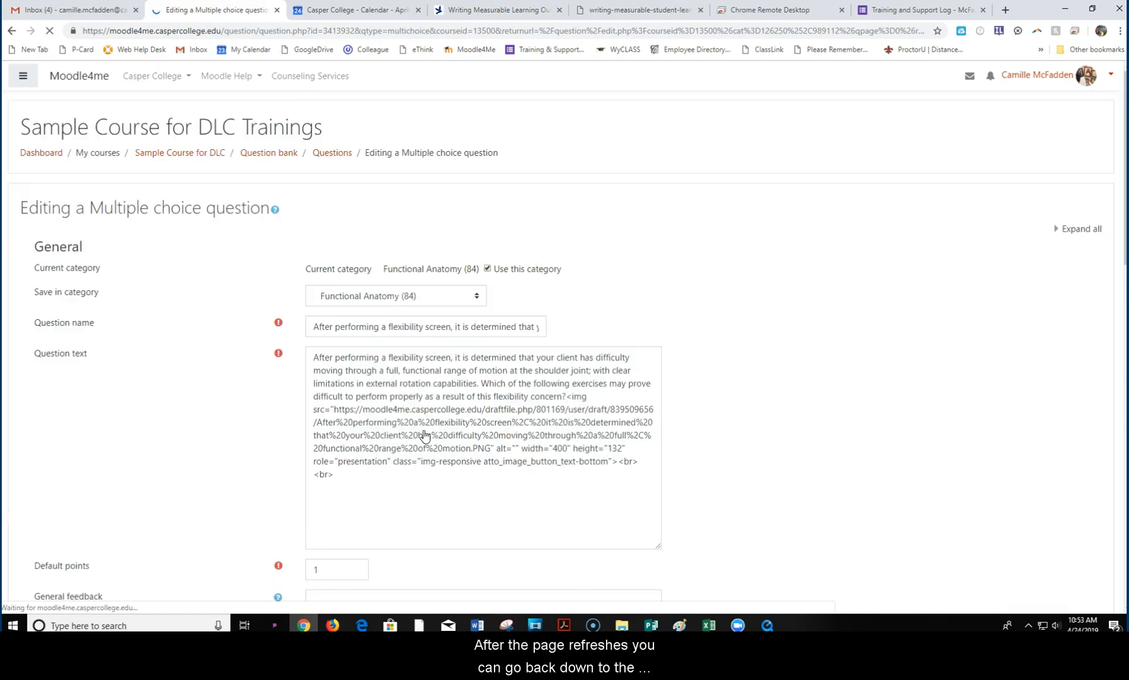
# Step: Preview the question with its inserted image, close the preview, and save the changes to return to the question bank
pyautogui.scroll(-5, 634, 294)
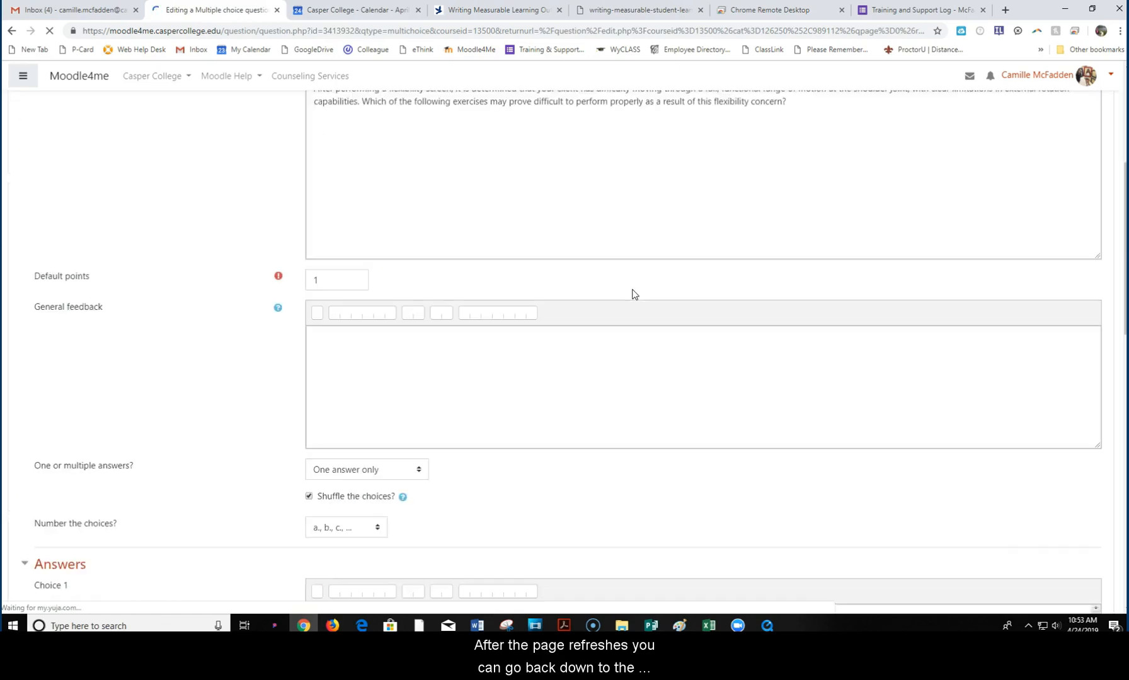
pyautogui.scroll(-12, 634, 294)
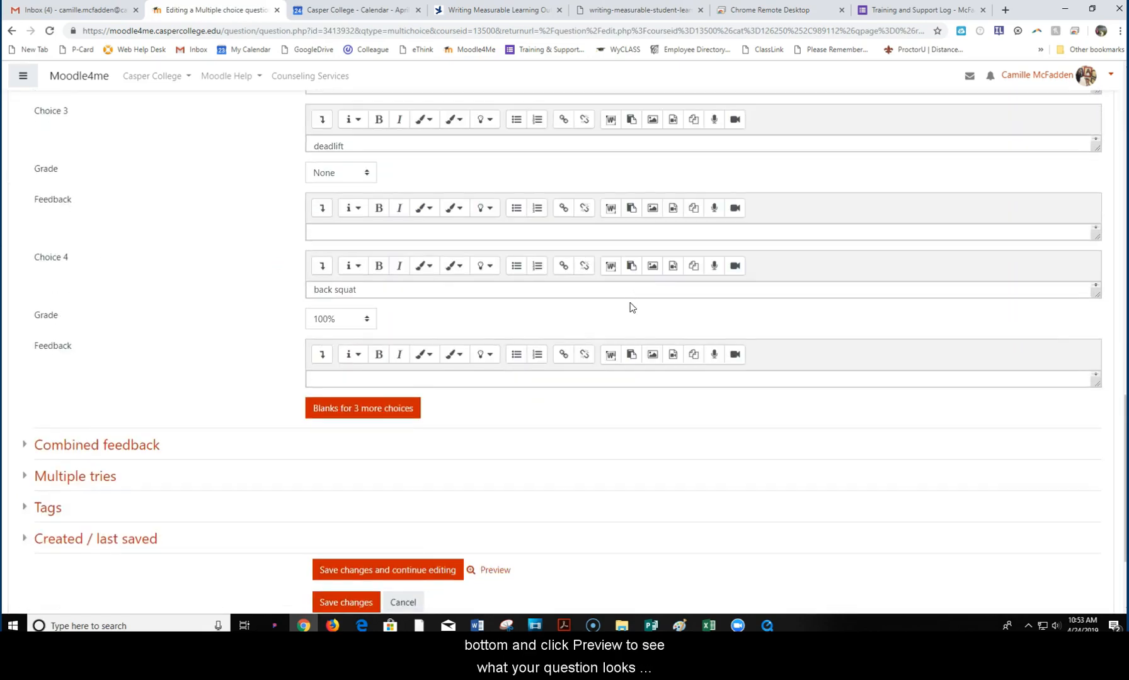
pyautogui.scroll(-1, 632, 307)
pyautogui.click(482, 511)
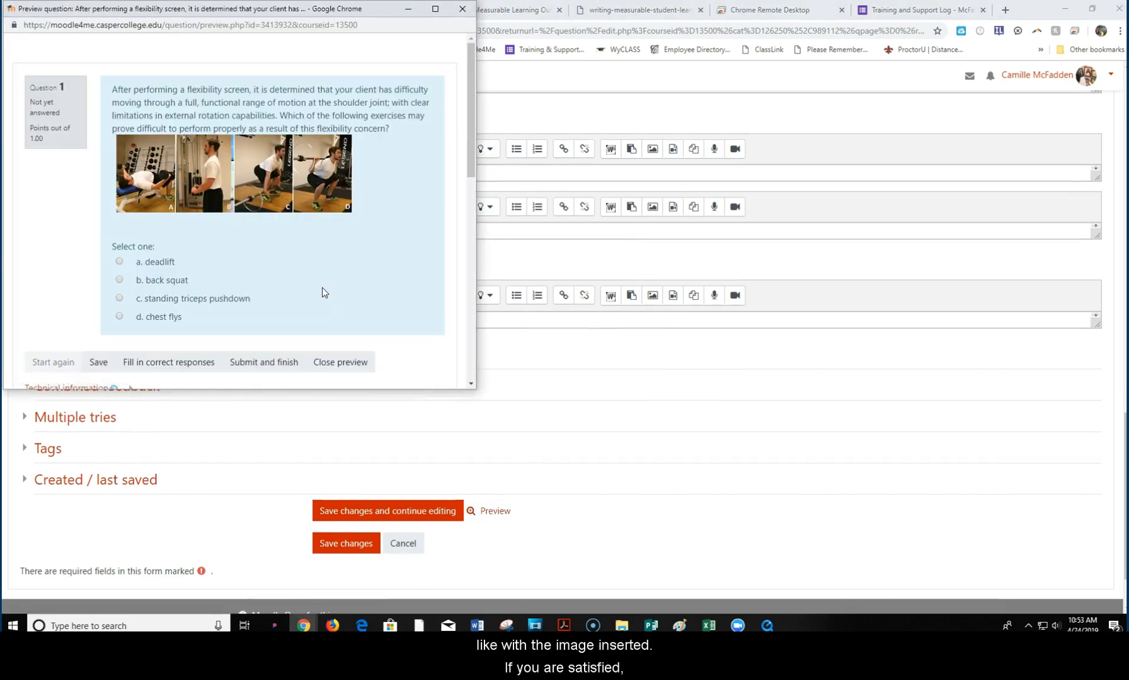
pyautogui.scroll(-4, 322, 290)
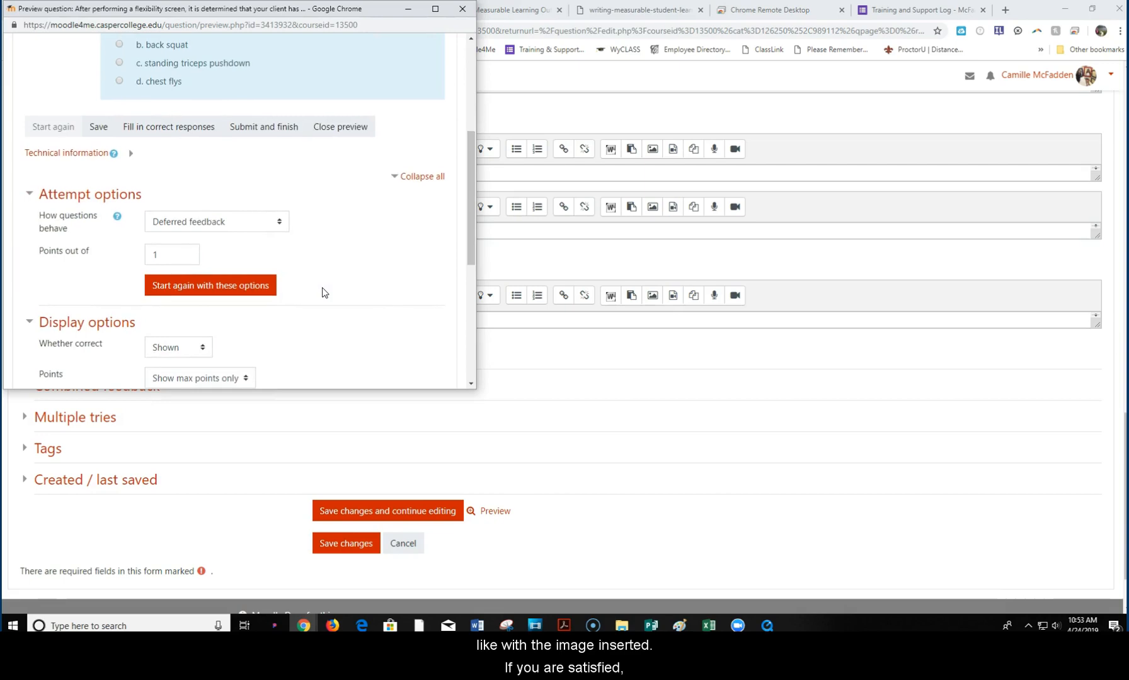
pyautogui.scroll(4, 323, 292)
pyautogui.scroll(-8, 322, 288)
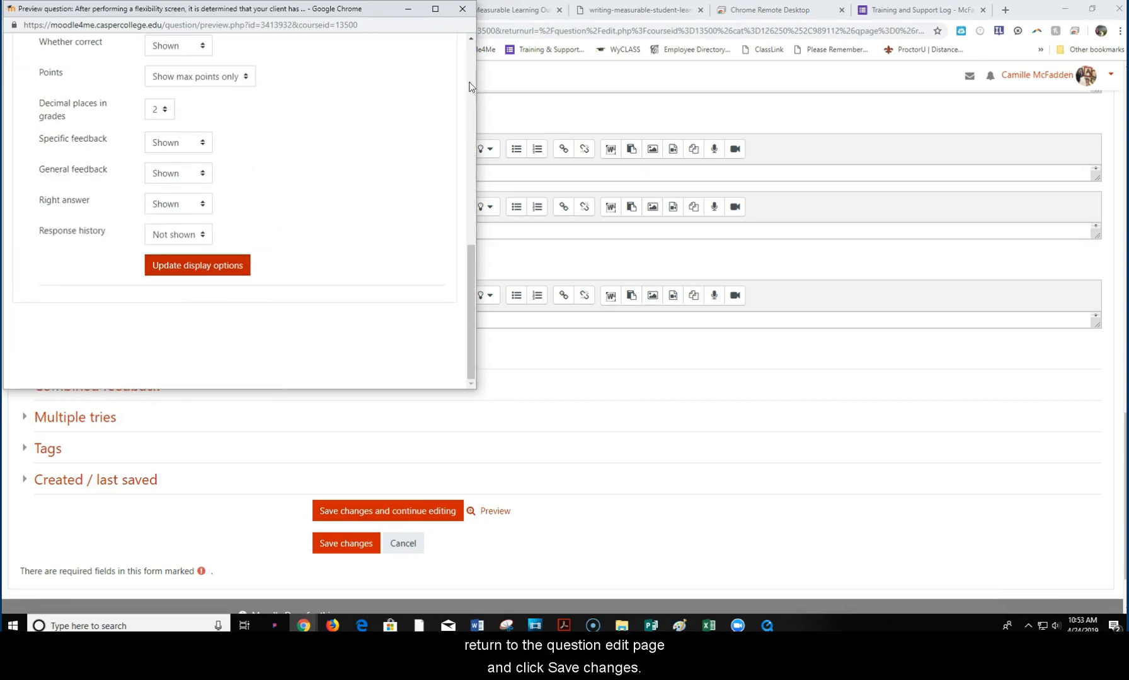
pyautogui.click(463, 10)
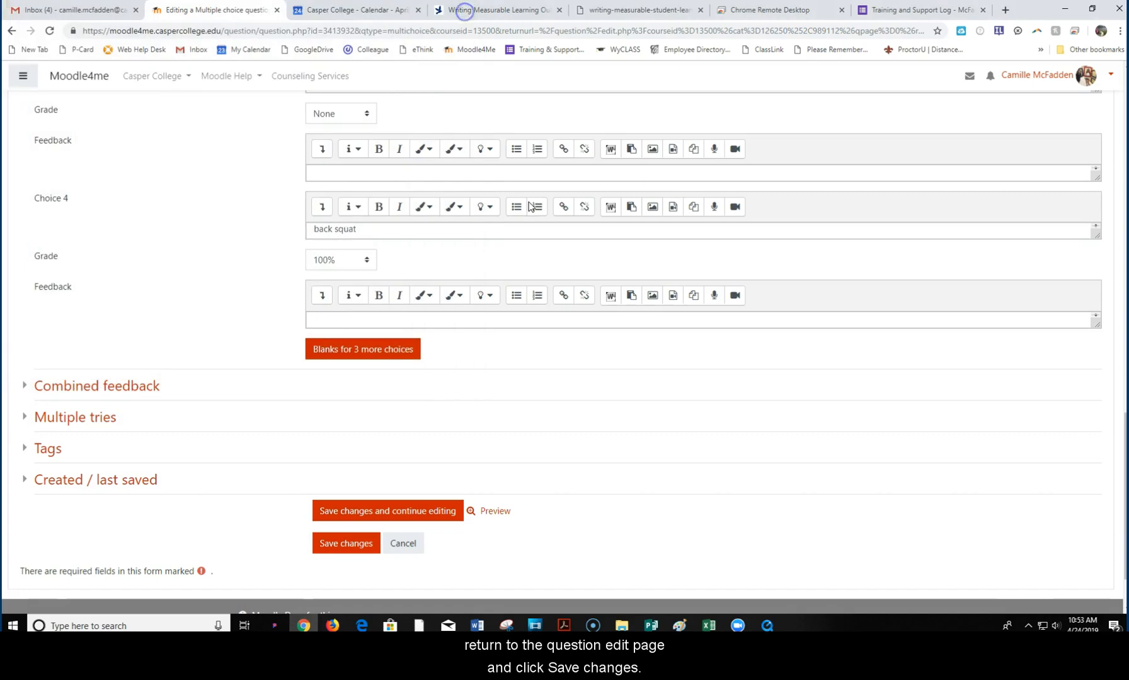
pyautogui.click(364, 544)
pyautogui.scroll(-4, 580, 459)
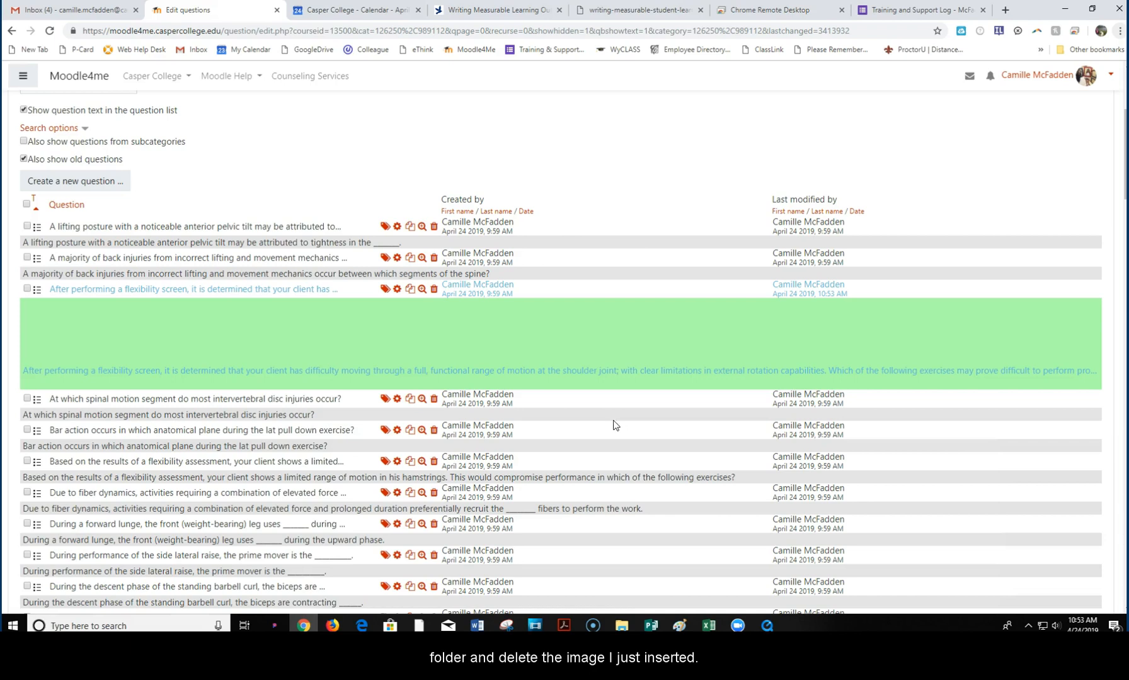
# Step: Reduce the browser window and delete the "After performing a flexibility screen" image file from the Images folder
pyautogui.click(1091, 9)
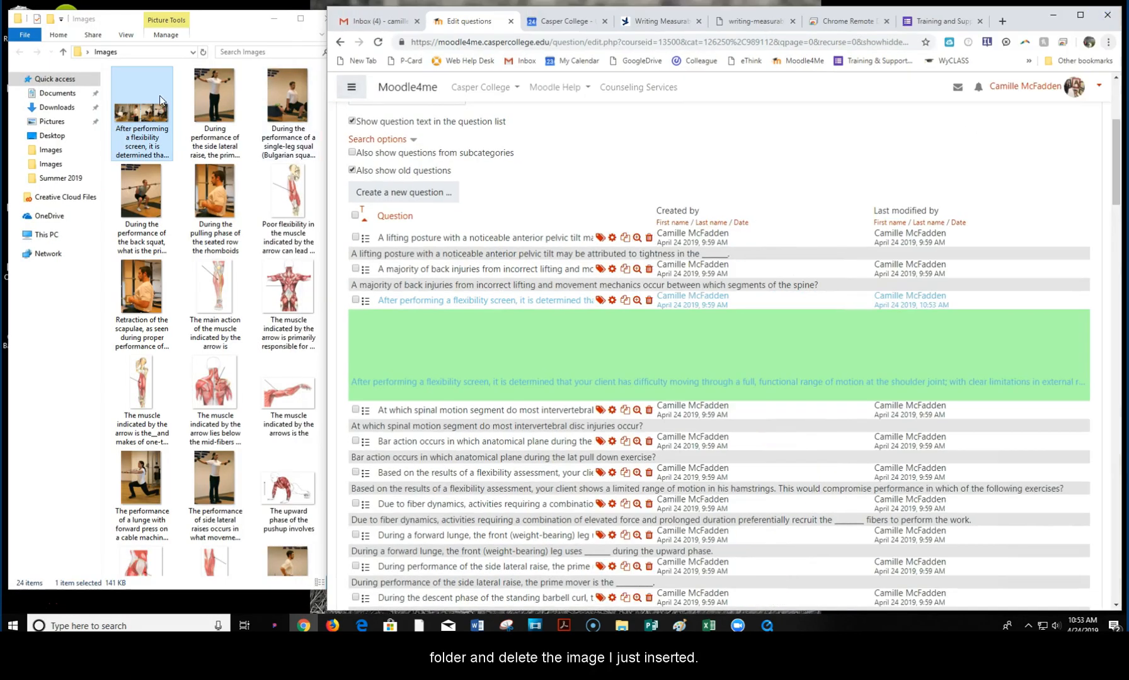
pyautogui.click(150, 91)
pyautogui.rightClick(151, 92)
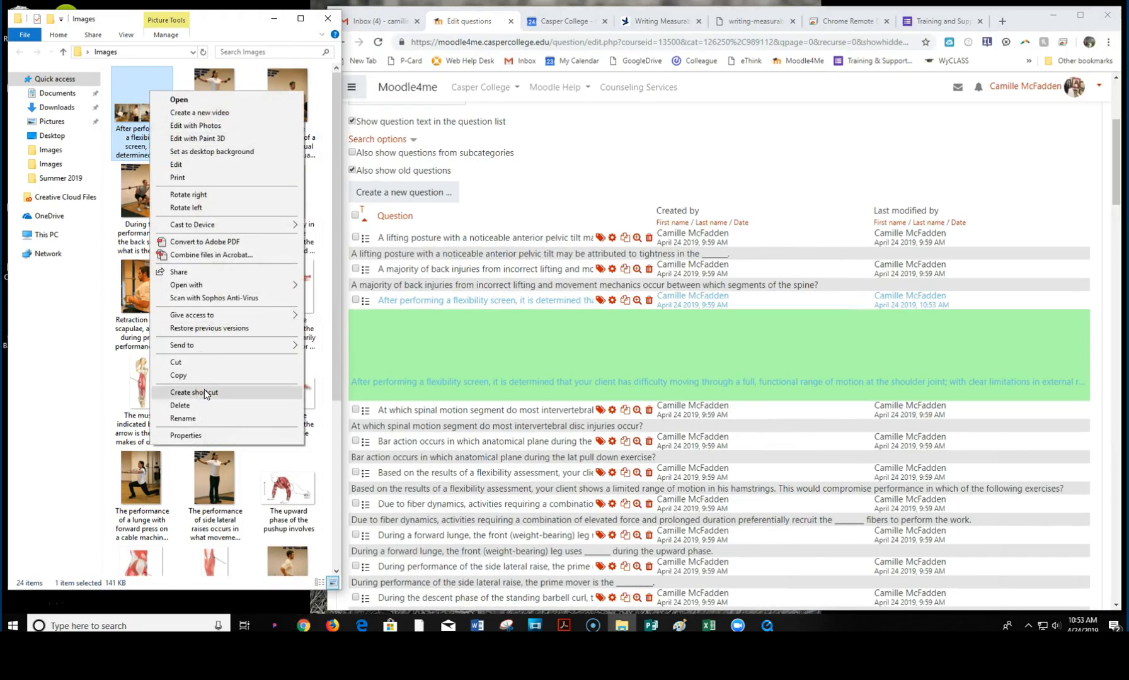
pyautogui.click(203, 405)
pyautogui.press('alt')
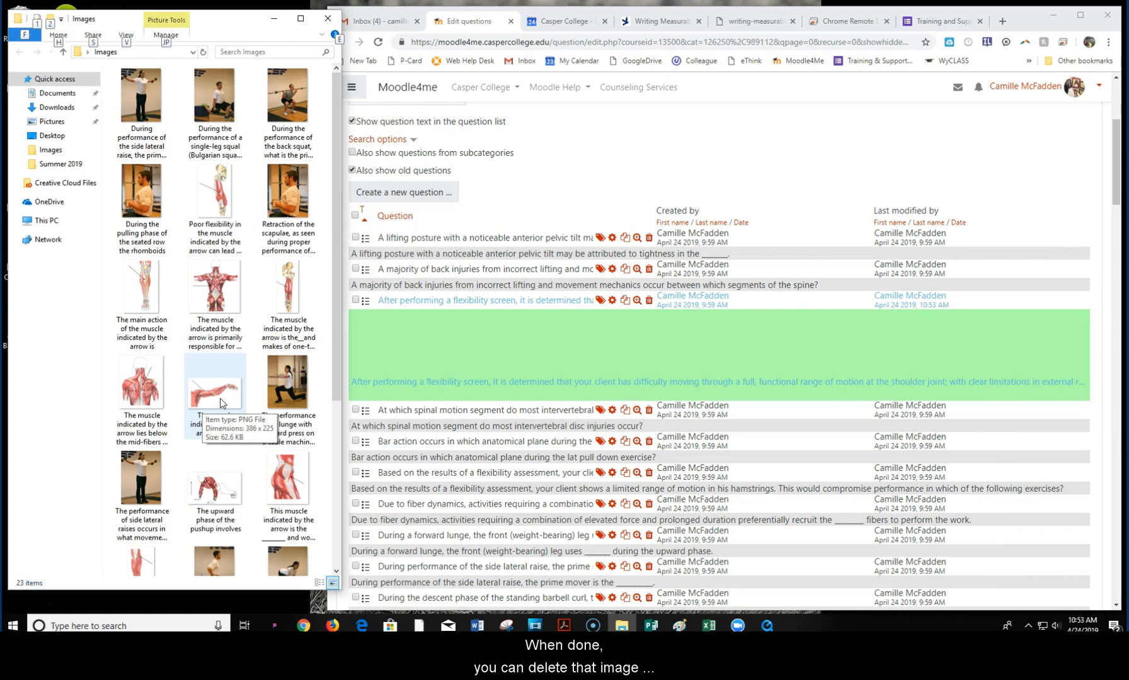
# Step: Close the Images folder window and delete the Images folder from the desktop
pyautogui.click(328, 18)
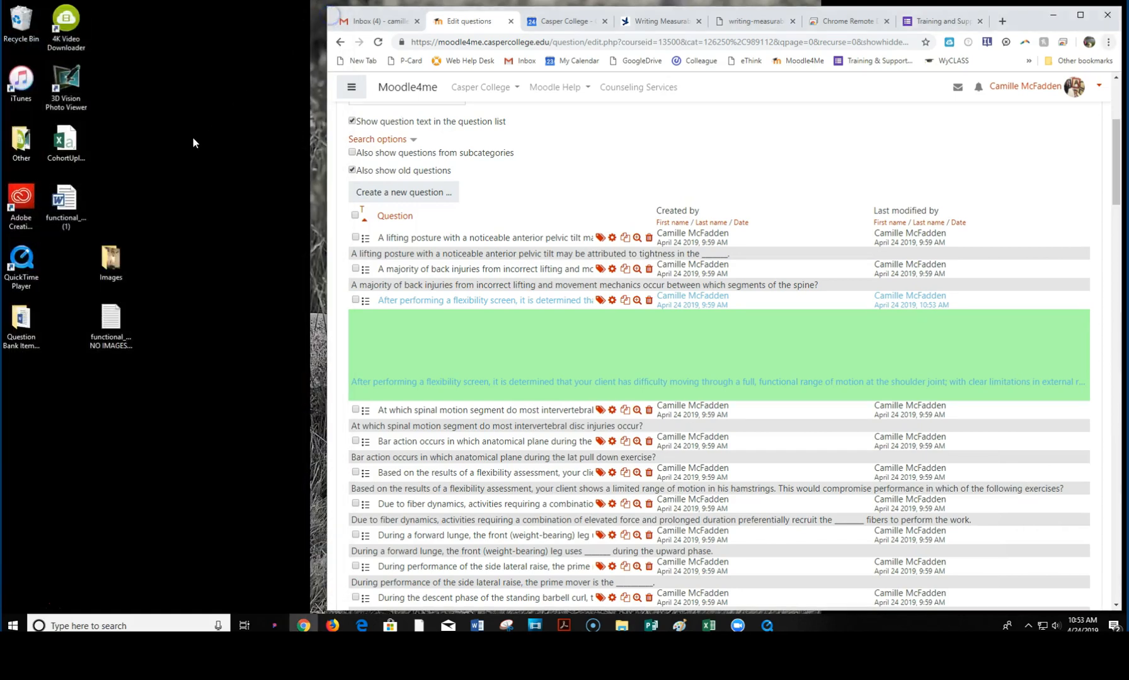
pyautogui.rightClick(118, 260)
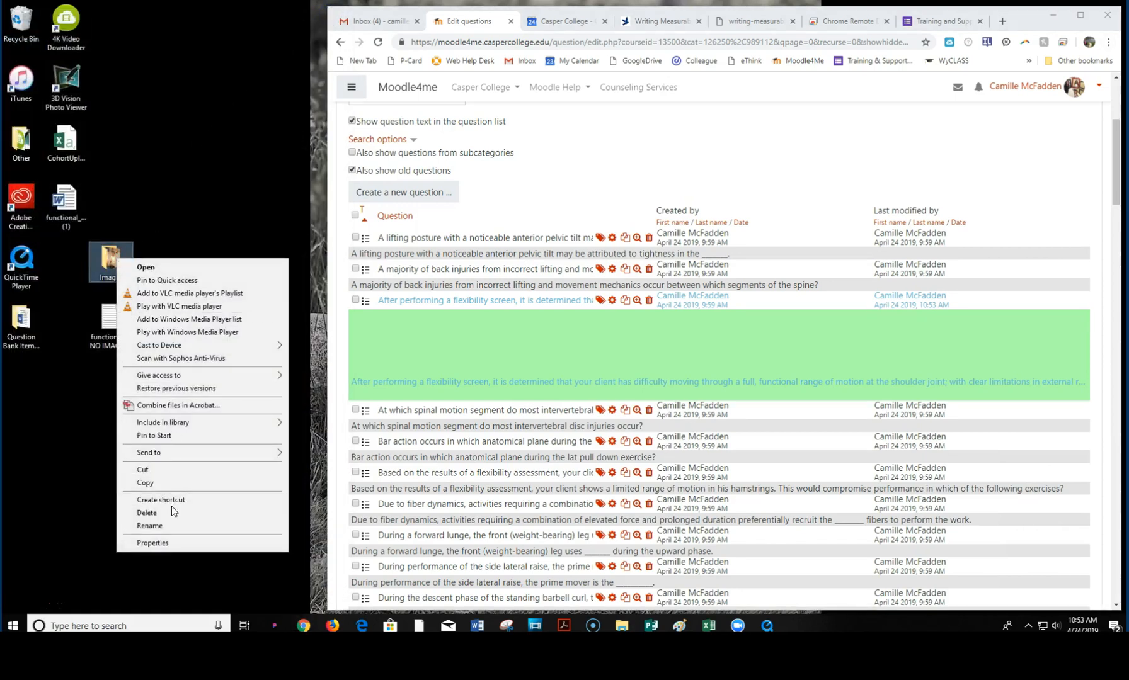